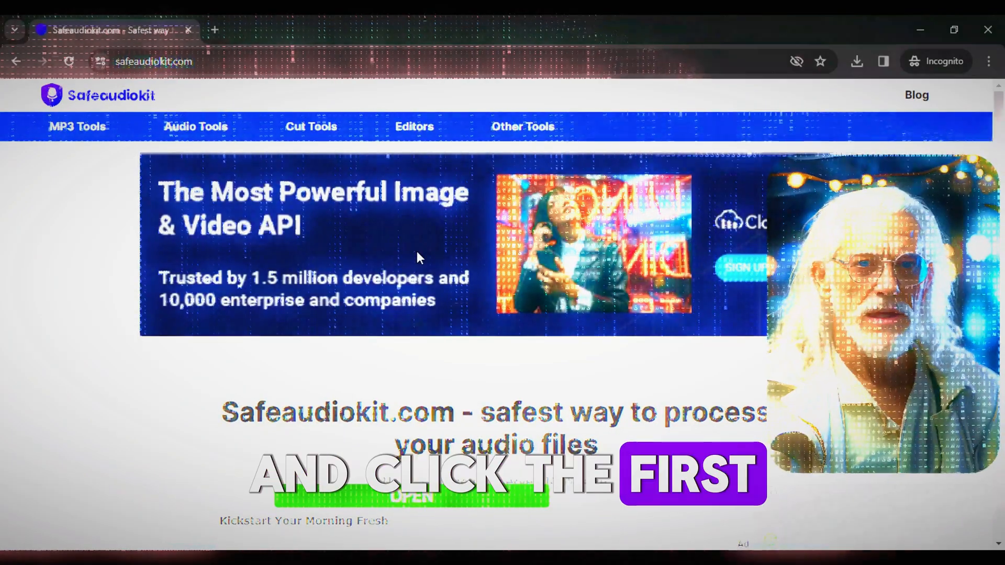
Scroll down Safeaudiokit's tool cards to reach the Lofi Song Maker Online tool.
{"action": "scroll", "coordinate": [416, 254], "scroll_direction": "down", "scroll_amount": 5}
{"action": "scroll", "coordinate": [417, 251], "scroll_direction": "down", "scroll_amount": 7}
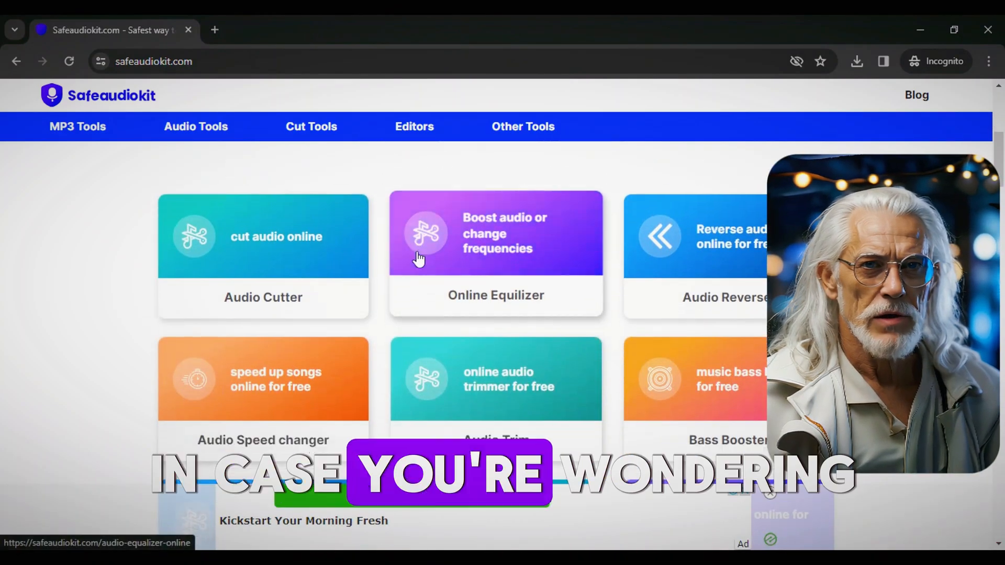
{"action": "scroll", "coordinate": [418, 258], "scroll_direction": "down", "scroll_amount": 8}
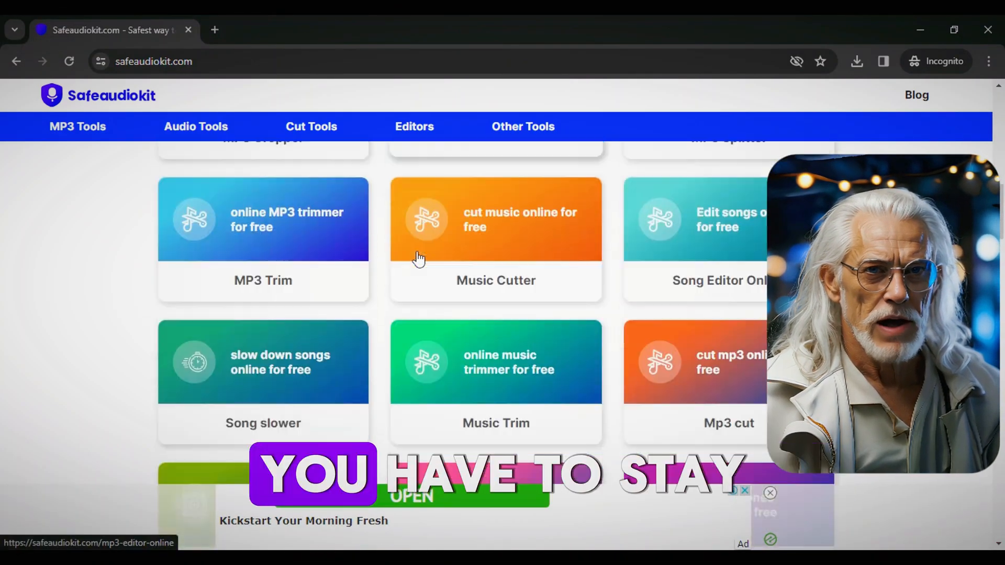
{"action": "scroll", "coordinate": [418, 259], "scroll_direction": "down", "scroll_amount": 3}
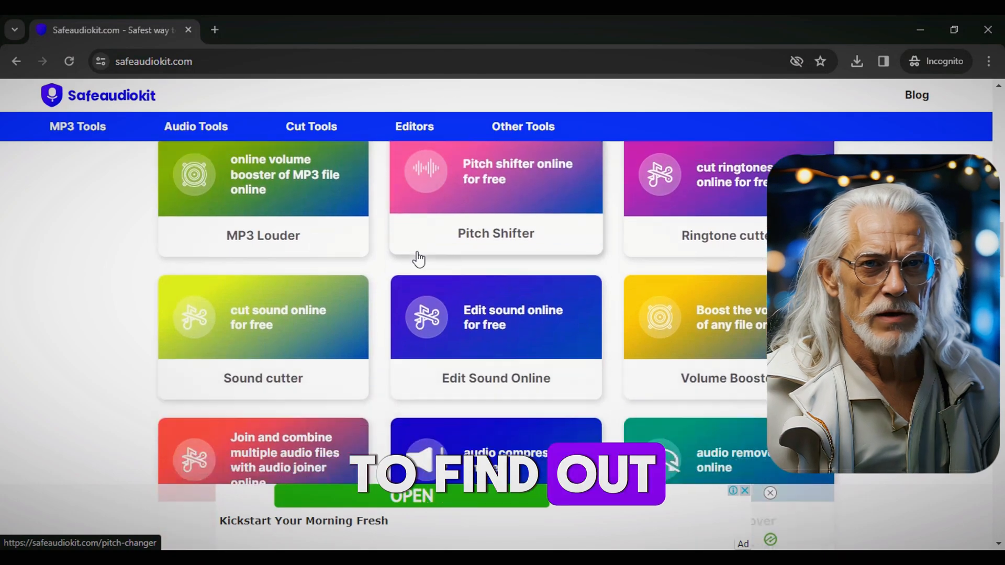
{"action": "scroll", "coordinate": [418, 258], "scroll_direction": "down", "scroll_amount": 6}
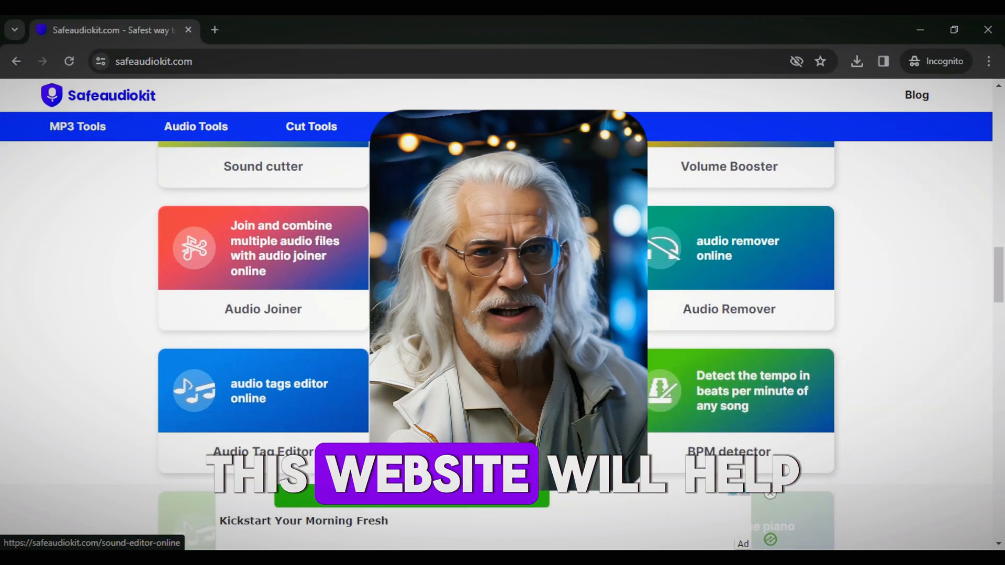
{"action": "scroll", "coordinate": [418, 258], "scroll_direction": "down", "scroll_amount": 4}
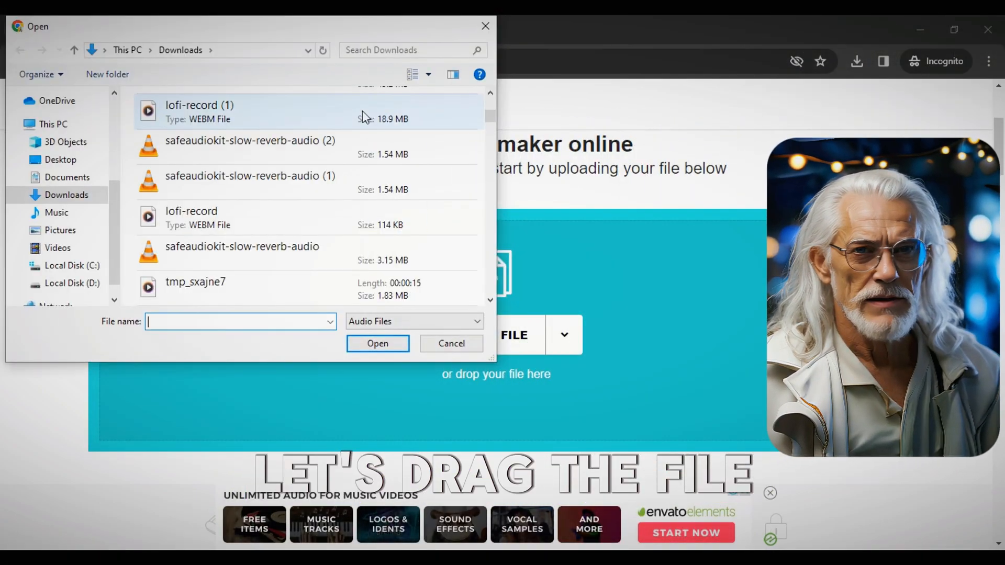
Upload the lofi-record file and download the converted lo-fi song as an MP3.
{"action": "double_click", "coordinate": [363, 111]}
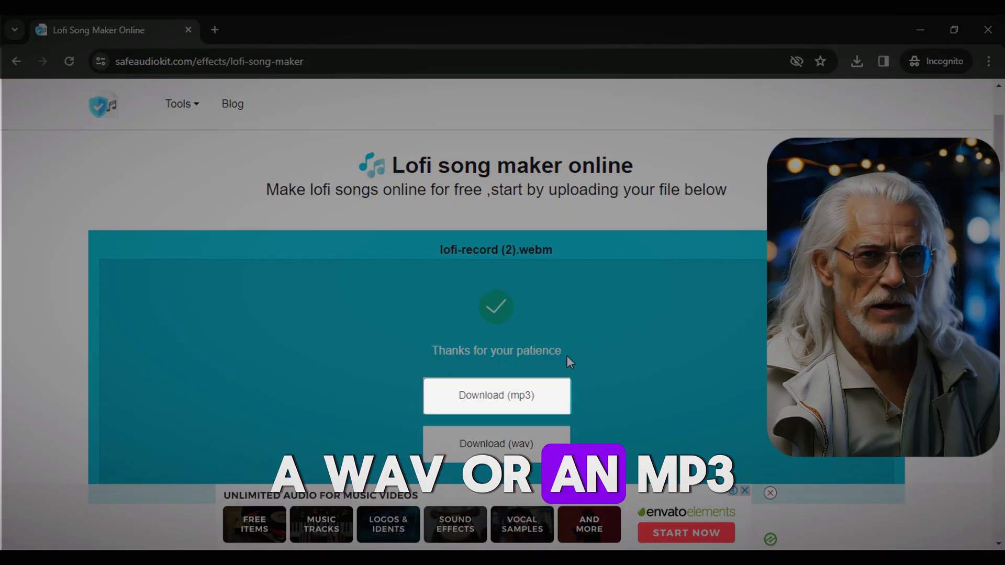
{"action": "scroll", "coordinate": [567, 356], "scroll_direction": "down", "scroll_amount": 1}
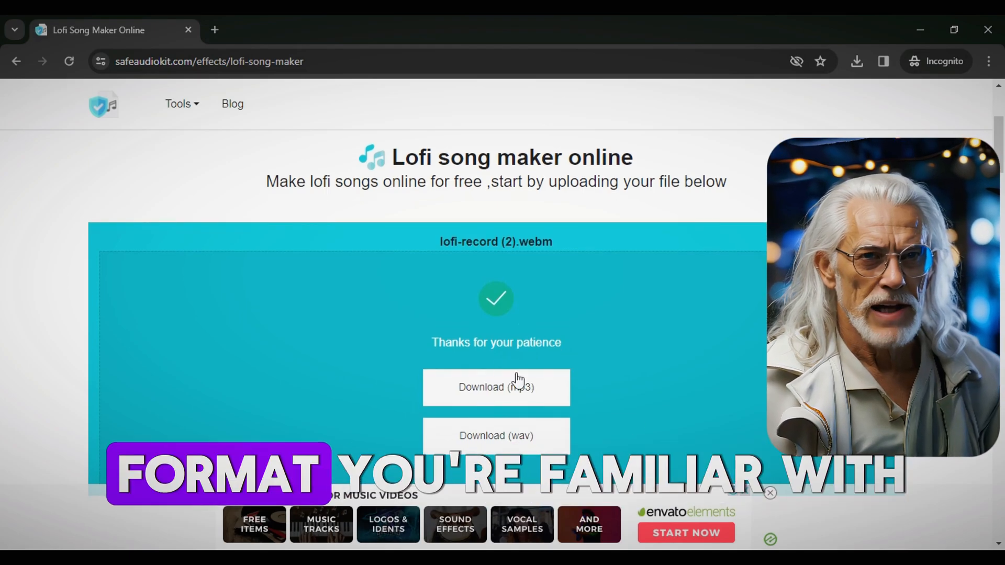
{"action": "left_click", "coordinate": [520, 389]}
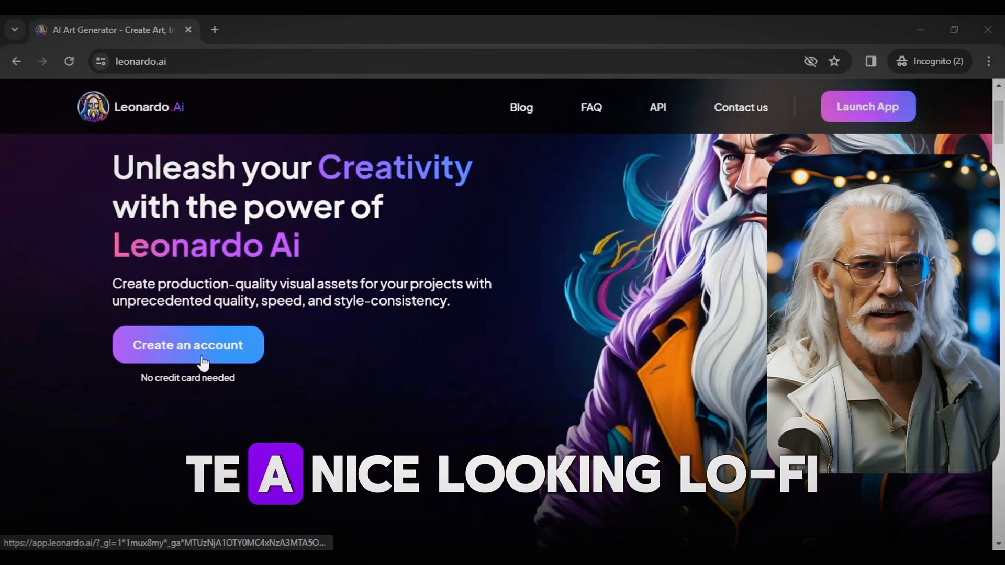
Create a new Leonardo.Ai account and confirm it with the emailed verification code.
{"action": "left_click", "coordinate": [199, 361]}
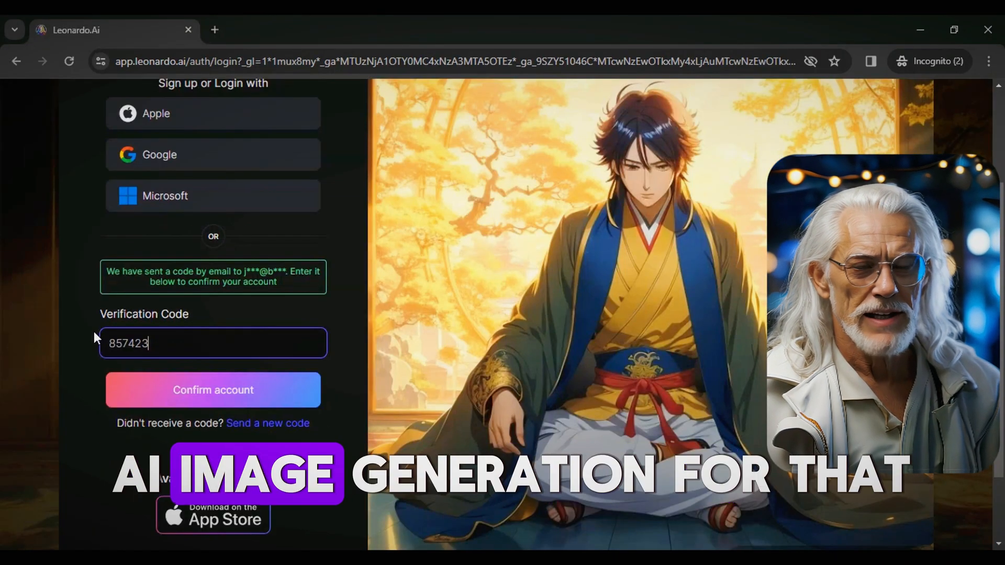
{"action": "left_click", "coordinate": [217, 392]}
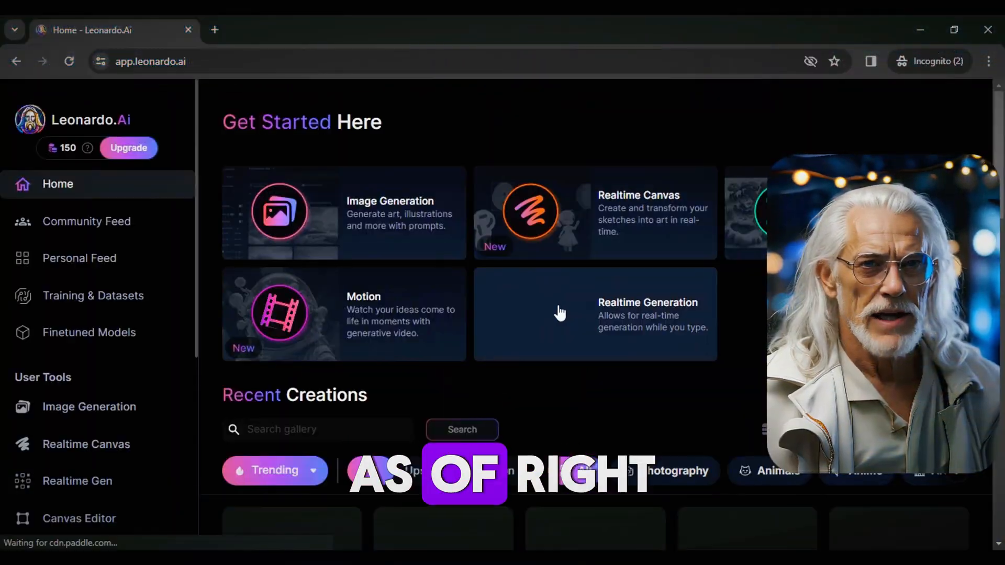
{"action": "scroll", "coordinate": [763, 333], "scroll_direction": "down", "scroll_amount": 1}
Complete the welcome setup with a username, Art as interest and over-18 confirmed, then skip the Motion announcement.
{"action": "left_click", "coordinate": [473, 342]}
{"action": "type", "text": "Tya3g3j2"}
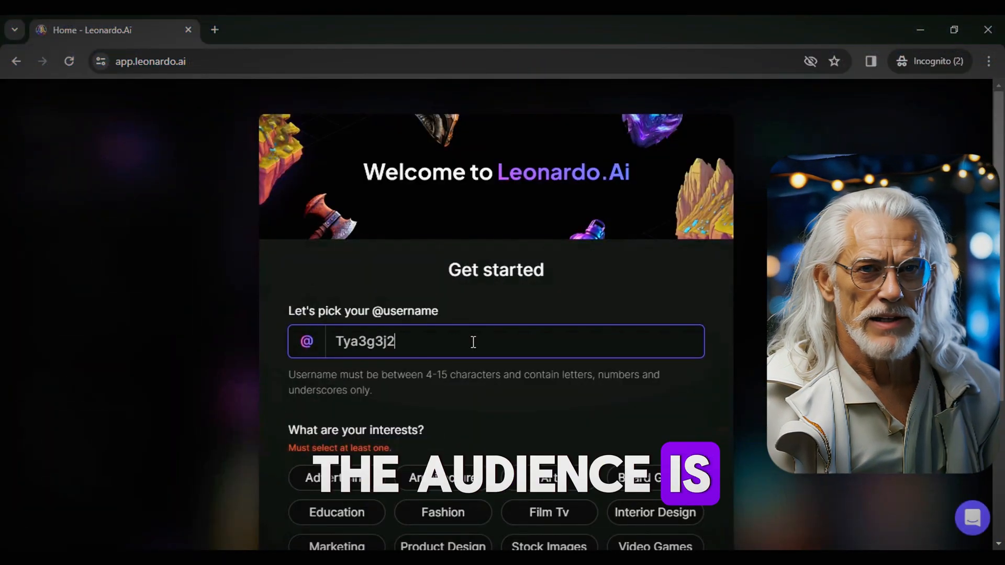
{"action": "type", "text": "3"}
{"action": "scroll", "coordinate": [500, 379], "scroll_direction": "down", "scroll_amount": 3}
{"action": "left_click", "coordinate": [534, 330]}
{"action": "left_click", "coordinate": [306, 476]}
{"action": "scroll", "coordinate": [508, 454], "scroll_direction": "down", "scroll_amount": 1}
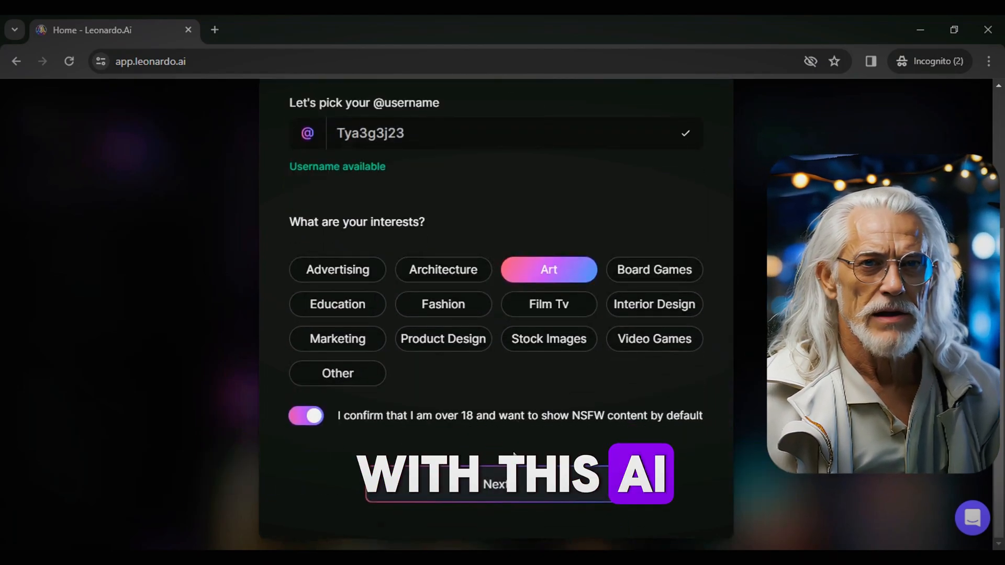
{"action": "left_click", "coordinate": [512, 485]}
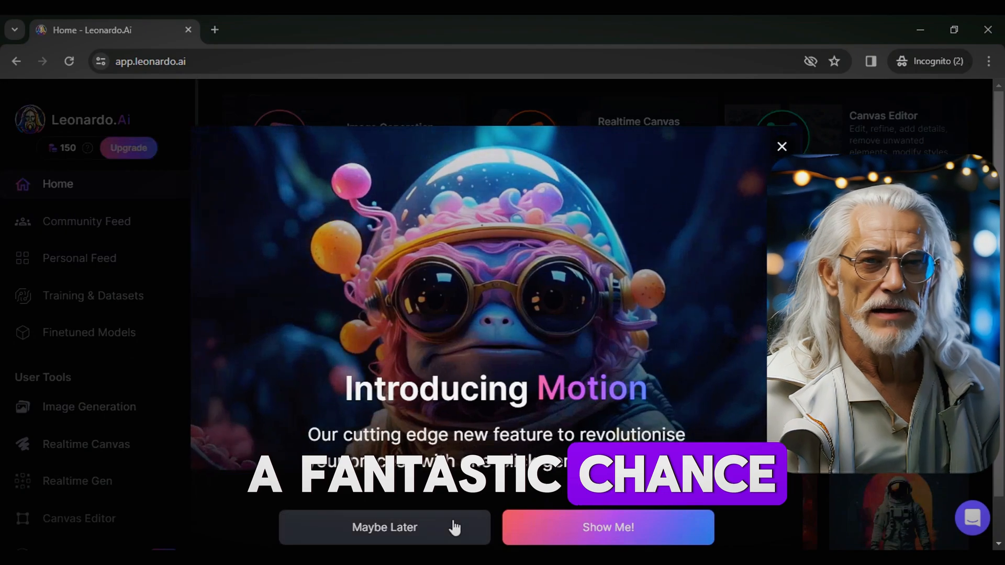
{"action": "left_click", "coordinate": [455, 528]}
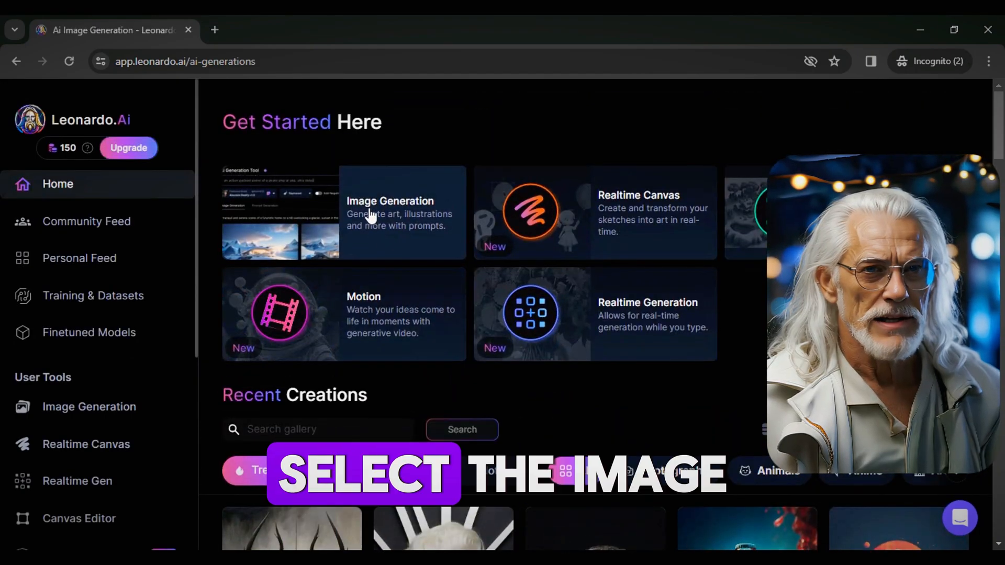
Open the Image Generation workspace, review aspect ratios, and select ChatGPT's Lo-fi girl prompt.
{"action": "left_click", "coordinate": [370, 214]}
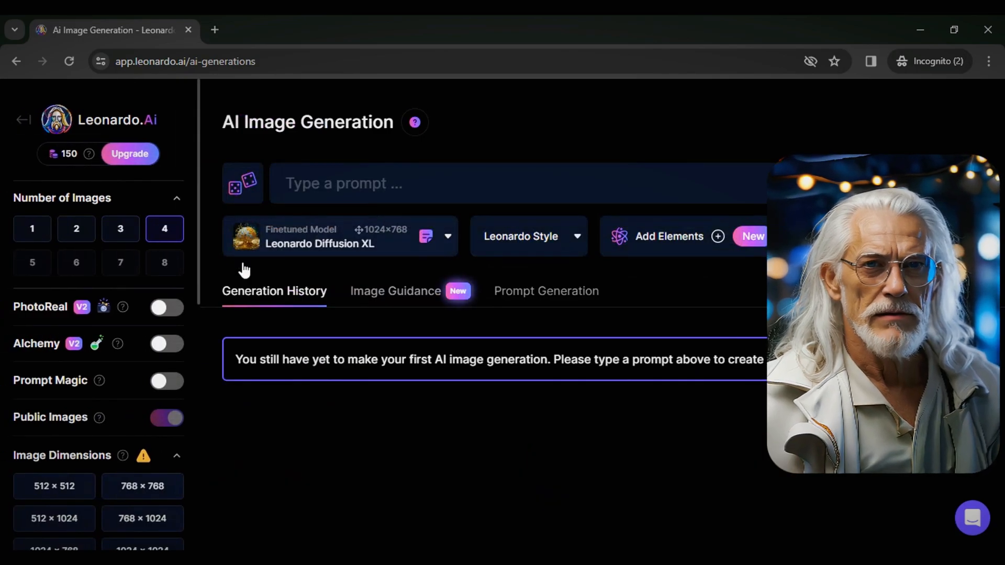
{"action": "scroll", "coordinate": [190, 296], "scroll_direction": "down", "scroll_amount": 10}
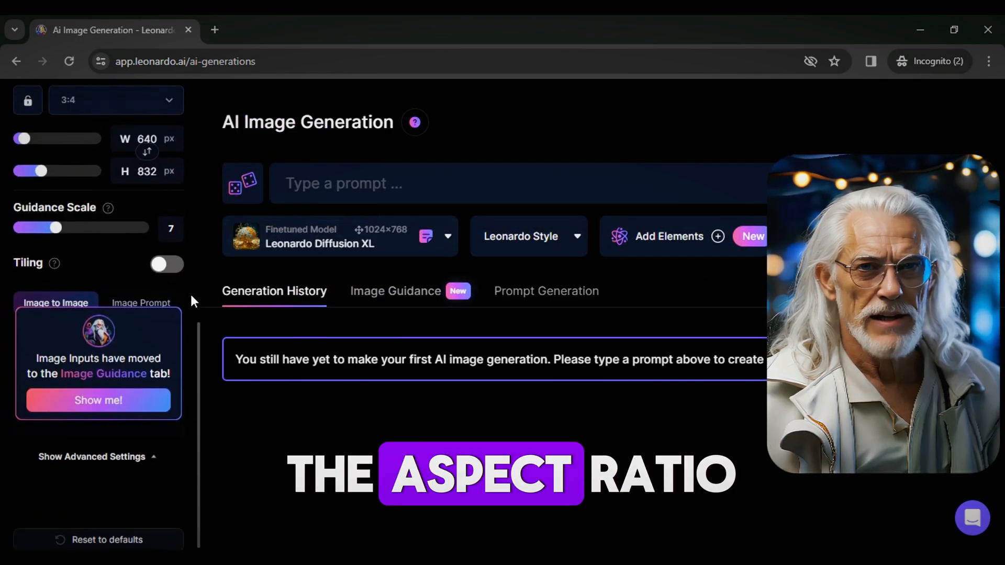
{"action": "left_click", "coordinate": [161, 107]}
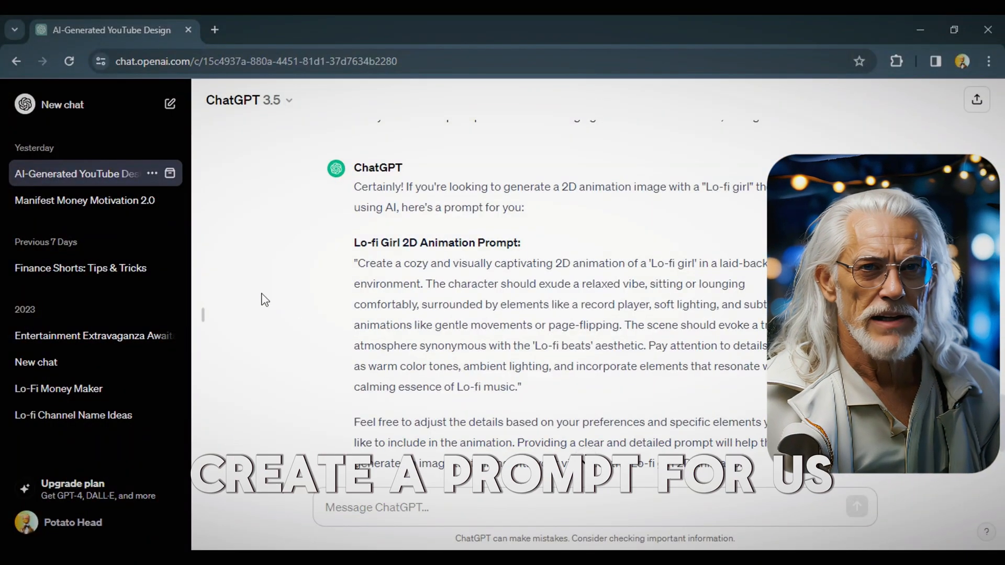
{"action": "left_click_drag", "start_coordinate": [428, 281], "coordinate": [521, 388]}
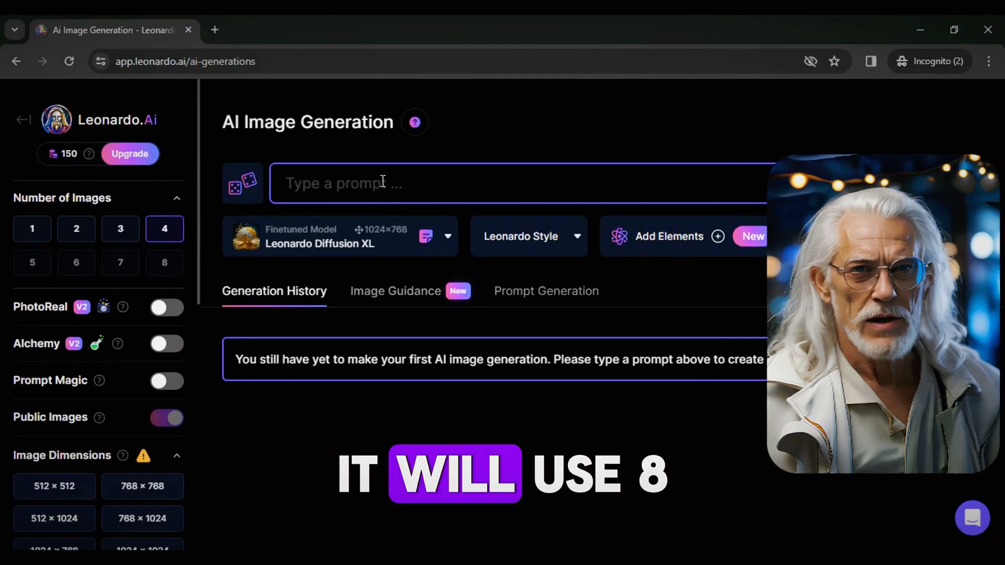
Paste ChatGPT's Lo-fi girl prompt, generate four images, and view one larger.
{"action": "type", "text": "\"Create a cozy and visually captivating 2D animation of a 'Lo-fi girl' in a laid-back environment. The character should exude a relaxed vibe, sitting or lounging comfortably, surrounded by elements like a record player, soft lighting, and subtle animations like gentle movements or page-flipping. The scene should evoke a tranquil atmosphere synonymous with the 'Lo-fi beats' aesthetic. Pay attention to details such as warm color tones, ambient lighting, and incorporate elements that resonate with the calming essence of Lo-fi music.\""}
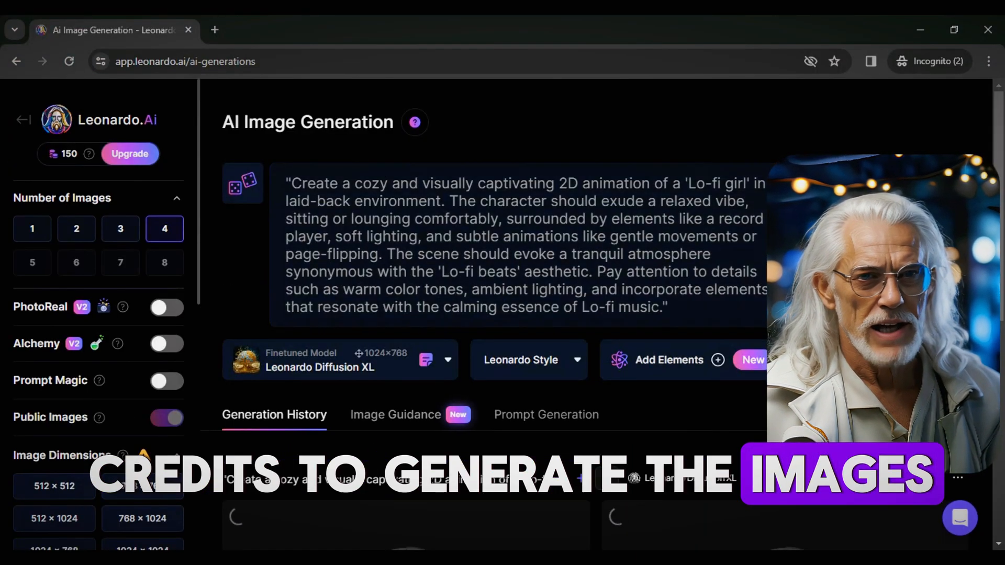
{"action": "scroll", "coordinate": [597, 314], "scroll_direction": "down", "scroll_amount": 7}
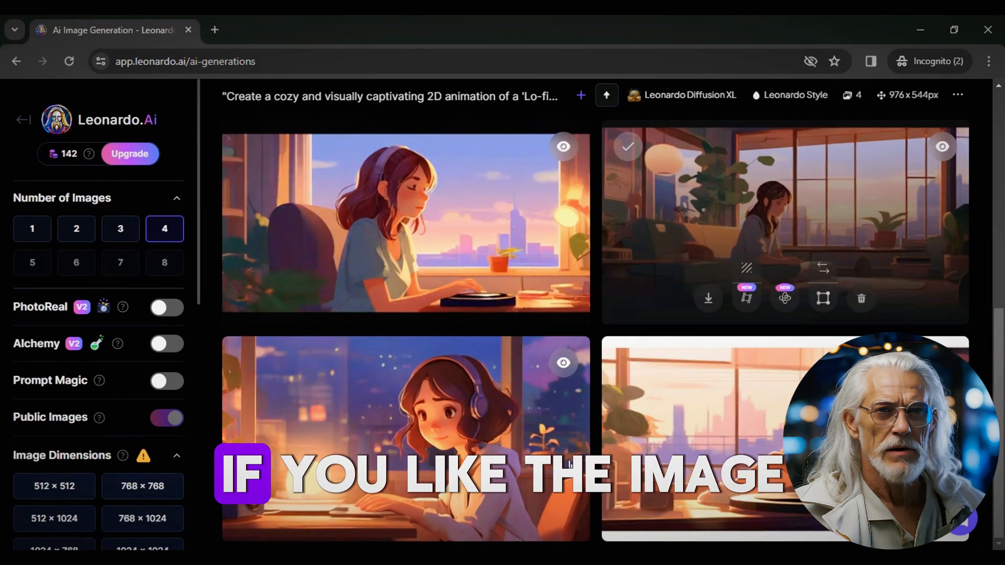
{"action": "left_click", "coordinate": [785, 439]}
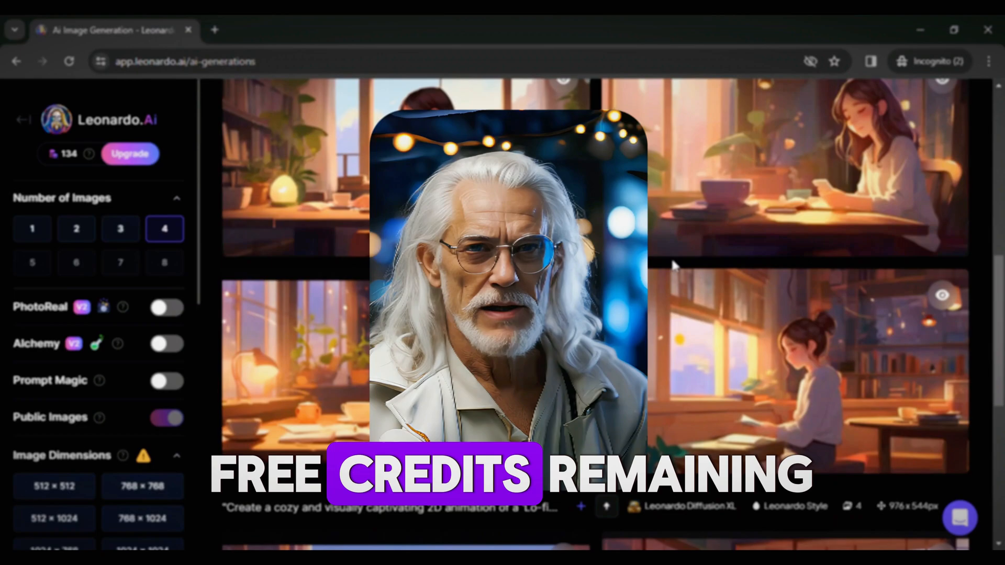
Replace the old prompt with a hand-written 'Lo-fi girl' open-sky prompt and generate images.
{"action": "scroll", "coordinate": [672, 265], "scroll_direction": "up", "scroll_amount": 7}
{"action": "left_click", "coordinate": [325, 184]}
{"action": "key", "text": "ctrl+a"}
{"action": "key", "text": "BackSpace"}
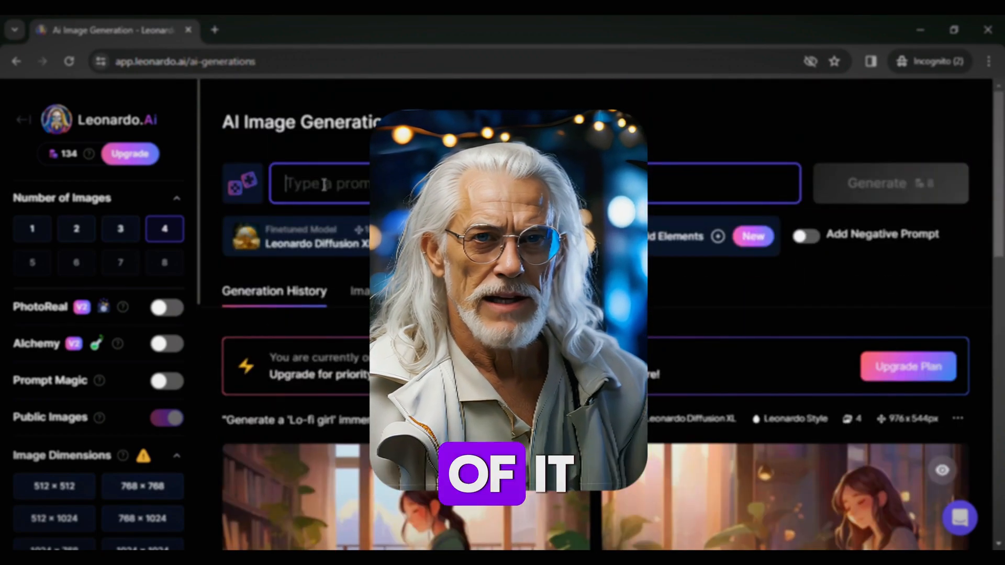
{"action": "type", "text": "Lo-fi girl,"}
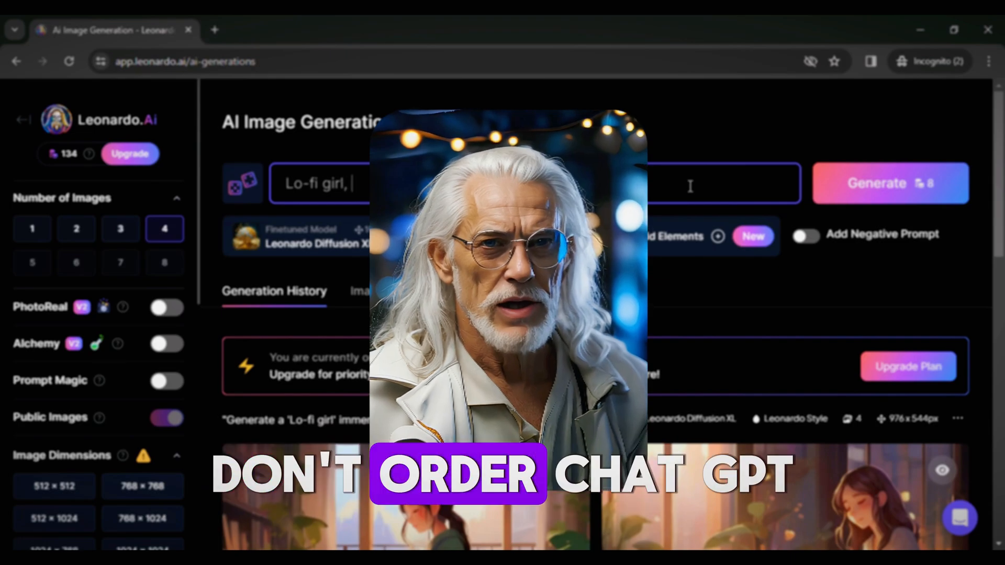
{"action": "type", "text": " nic"}
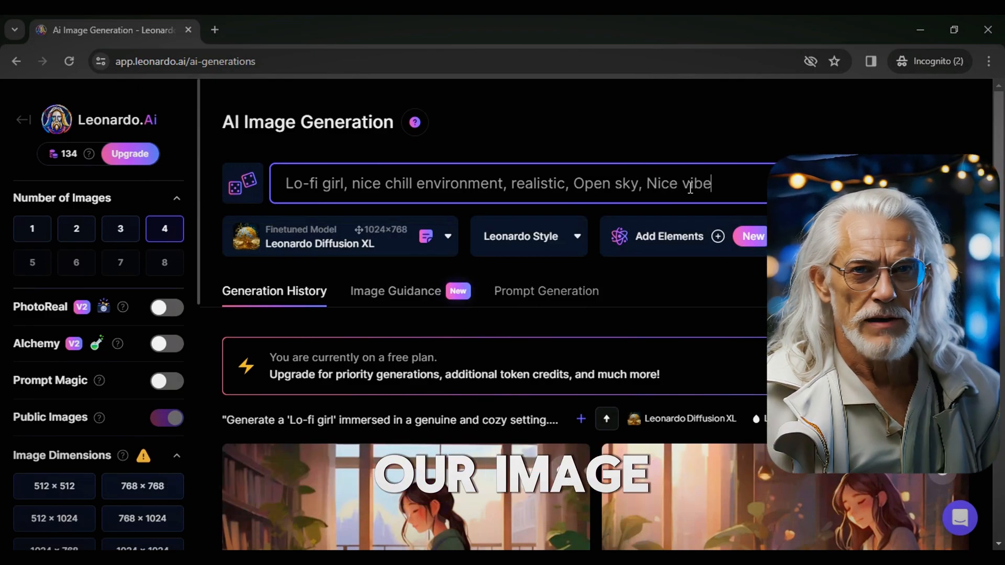
{"action": "type", "text": "laxing peaceful, Ultra HD 8k and Ultra realistic image"}
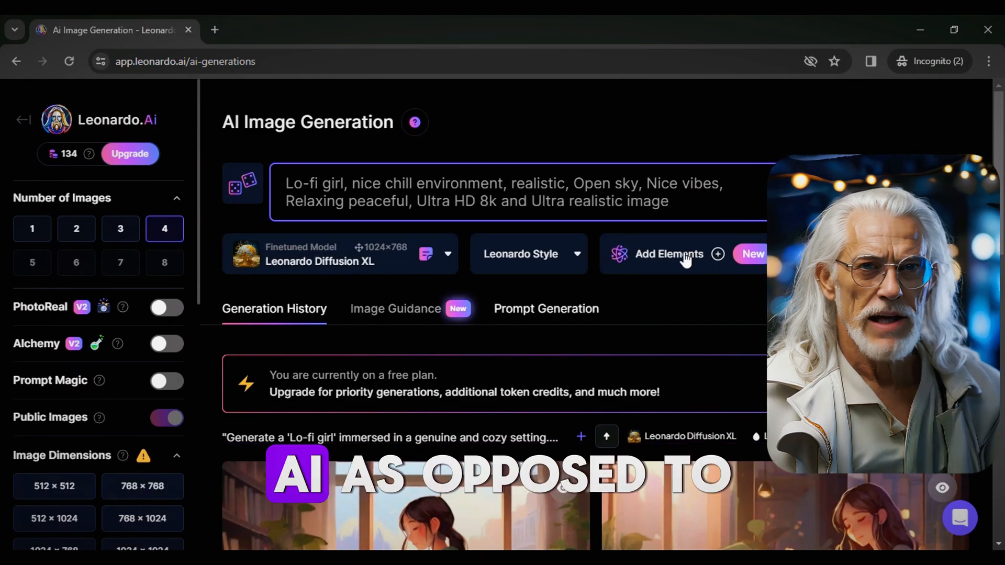
{"action": "left_click", "coordinate": [911, 183]}
Browse the generated sunset images full size and append ', good nice realimage' to the prompt.
{"action": "scroll", "coordinate": [590, 321], "scroll_direction": "down", "scroll_amount": 4}
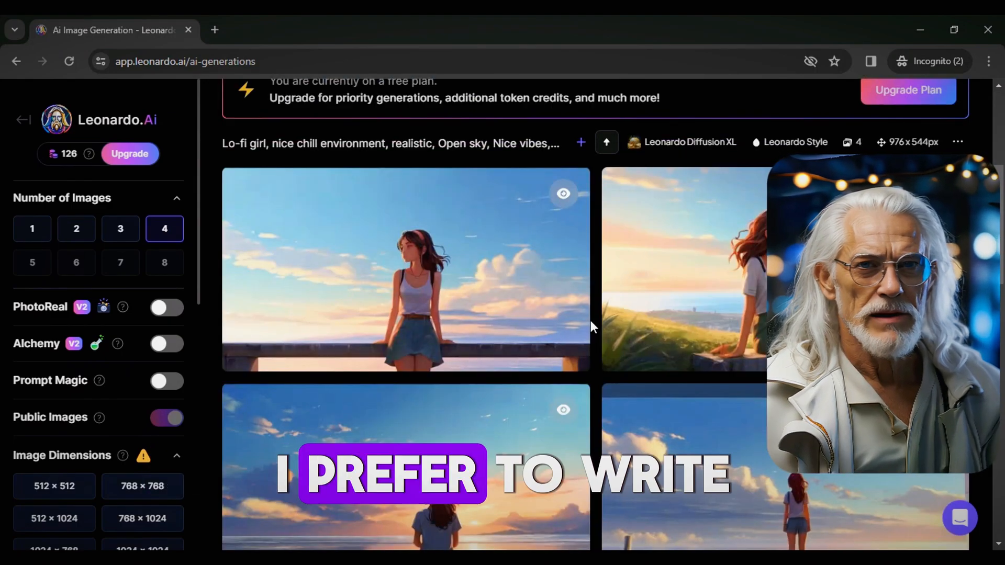
{"action": "scroll", "coordinate": [591, 320], "scroll_direction": "down", "scroll_amount": 3}
{"action": "left_click", "coordinate": [502, 373]}
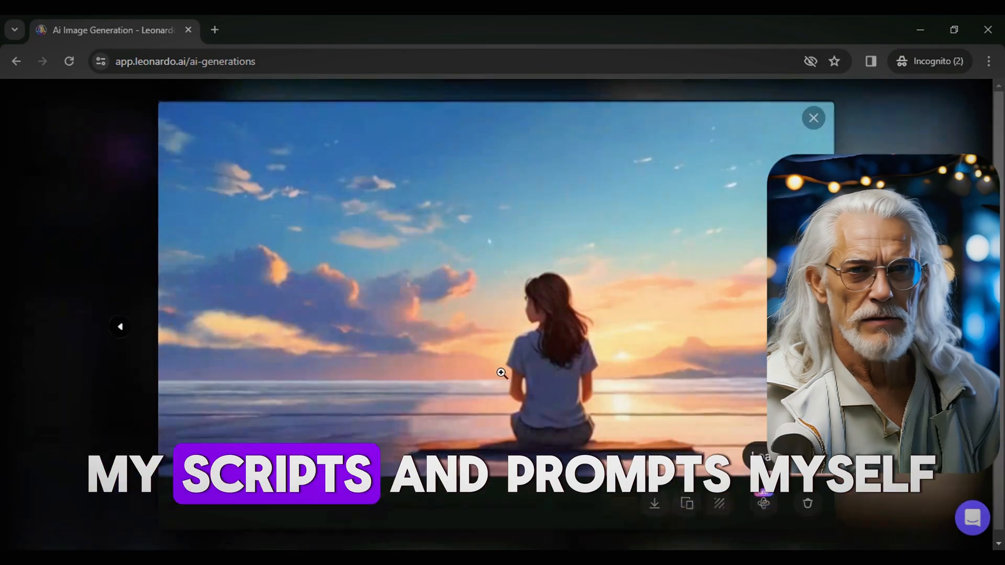
{"action": "left_click", "coordinate": [119, 326]}
{"action": "left_click", "coordinate": [120, 327]}
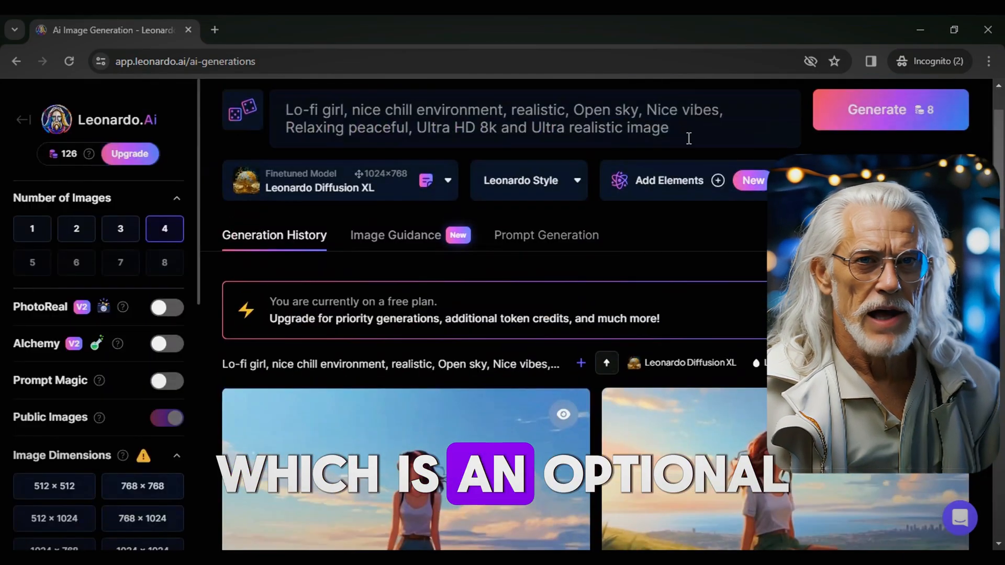
{"action": "type", "text": ", good nice realimage"}
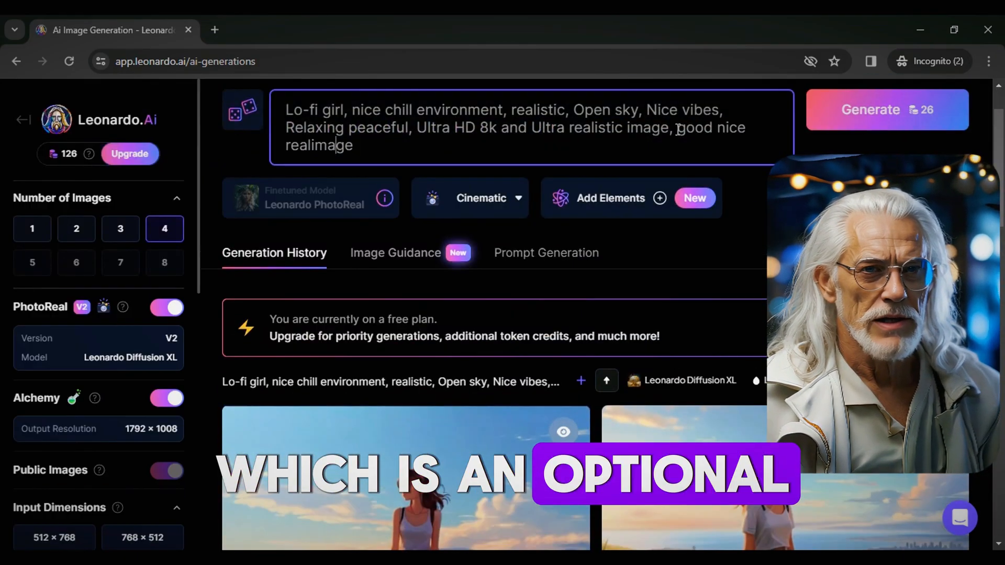
{"action": "scroll", "coordinate": [724, 243], "scroll_direction": "down", "scroll_amount": 3}
Finish the prompt with 'and relaxing vibes.' and 'HD', then check the gallery.
{"action": "type", "text": "and relaxing vibes."}
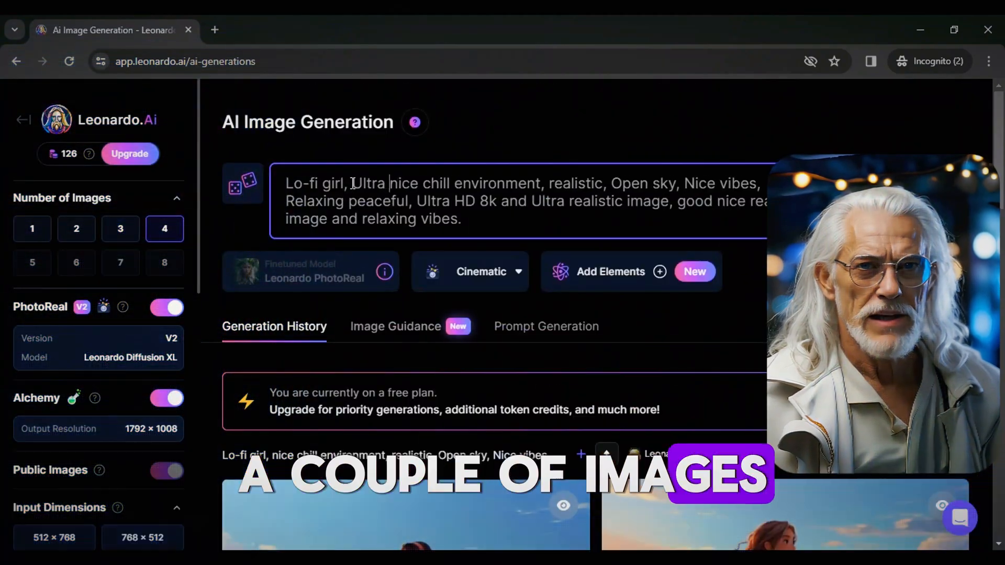
{"action": "type", "text": "HD"}
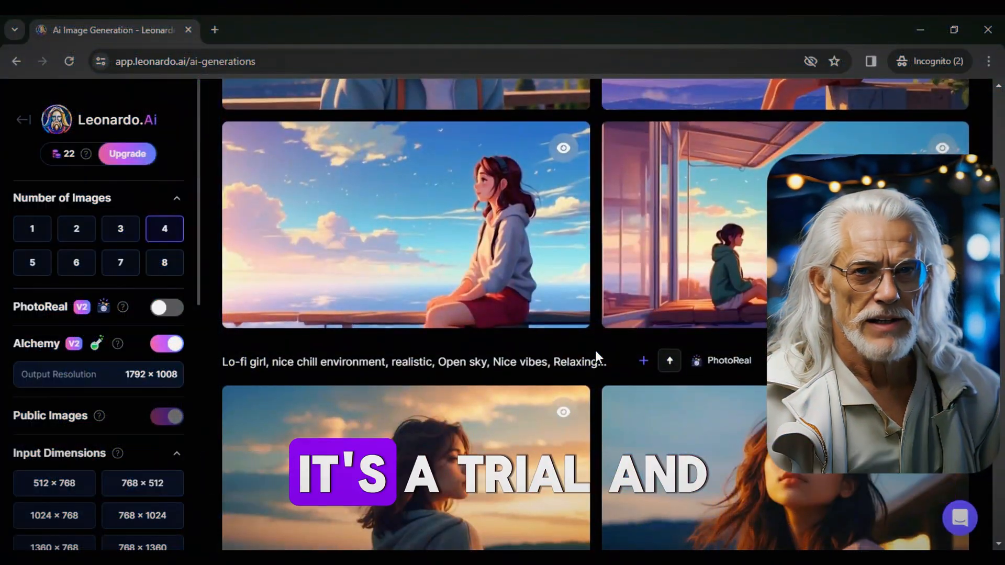
{"action": "scroll", "coordinate": [596, 356], "scroll_direction": "up", "scroll_amount": 5}
{"action": "scroll", "coordinate": [595, 350], "scroll_direction": "down", "scroll_amount": 15}
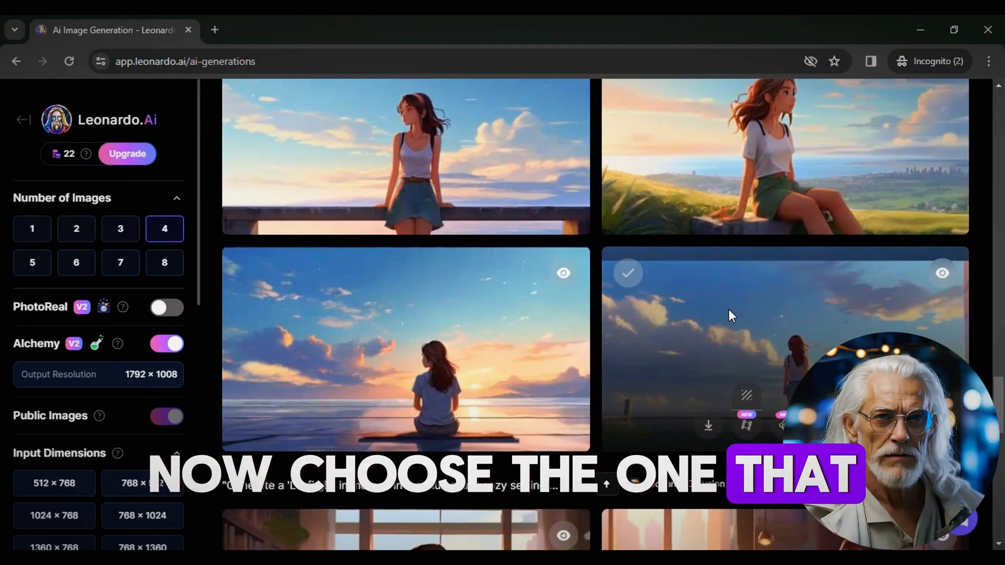
Download the image of the girl sitting by the sea at sunset.
{"action": "left_click", "coordinate": [731, 314]}
{"action": "left_click", "coordinate": [120, 329]}
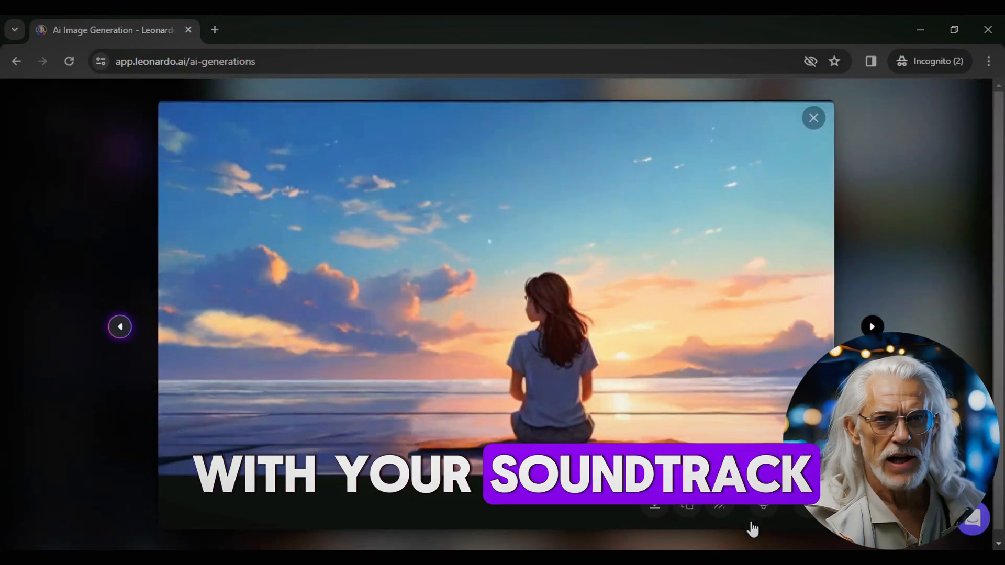
{"action": "left_click", "coordinate": [721, 504]}
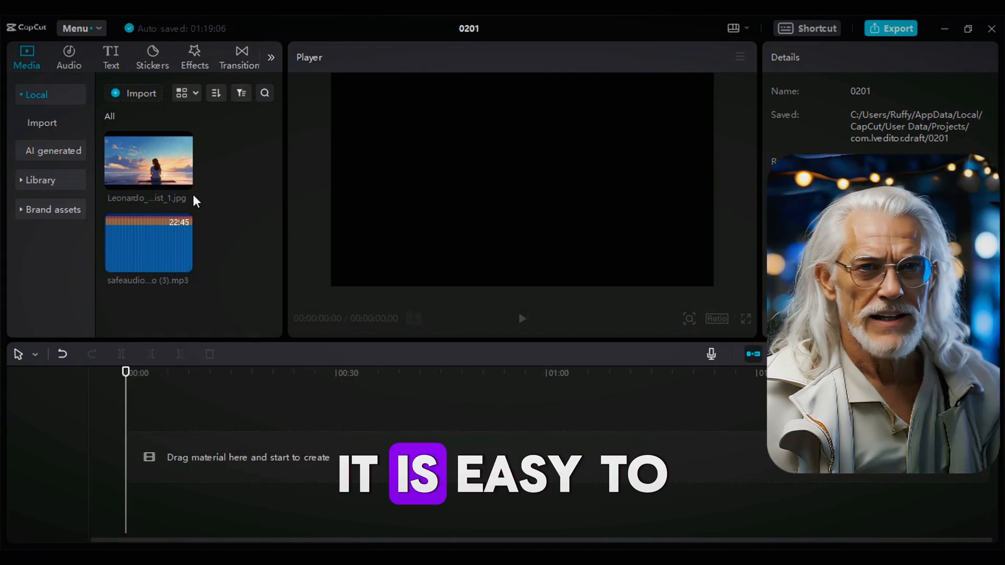
Add the sunset image to the timeline and adjust its temperature, saturation and brightness.
{"action": "left_click", "coordinate": [183, 181]}
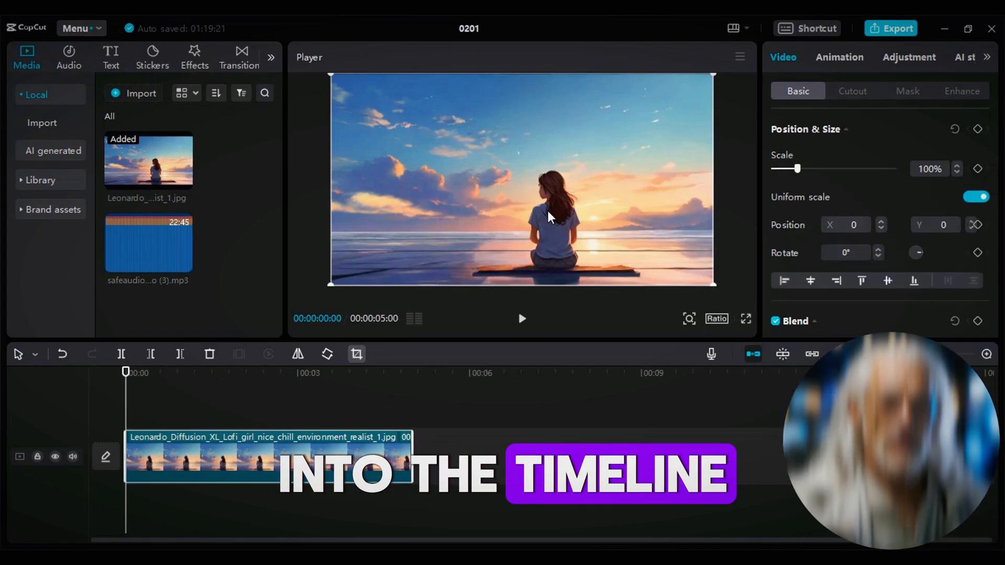
{"action": "left_click", "coordinate": [900, 62]}
{"action": "scroll", "coordinate": [841, 197], "scroll_direction": "down", "scroll_amount": 3}
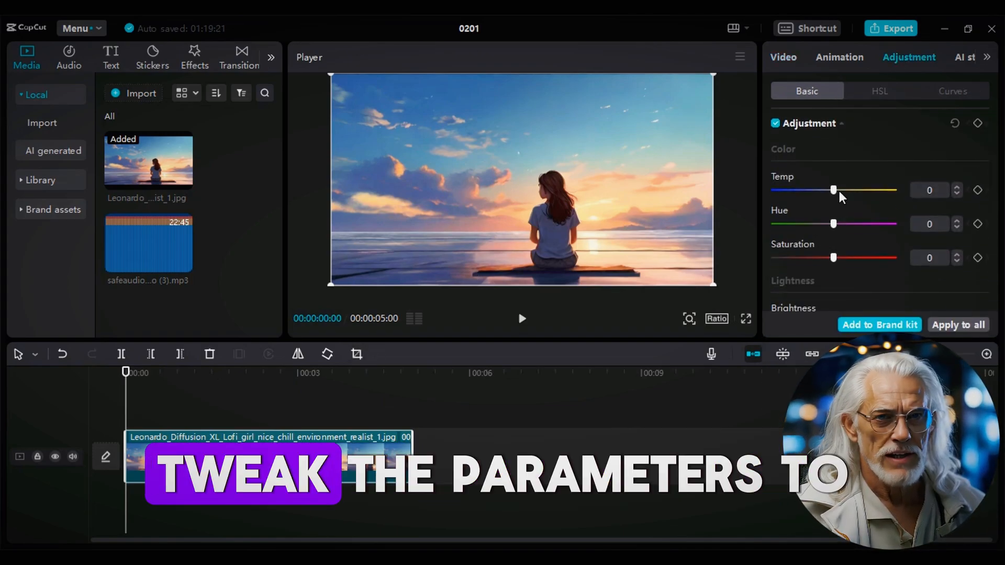
{"action": "left_click_drag", "start_coordinate": [819, 192], "coordinate": [824, 192]}
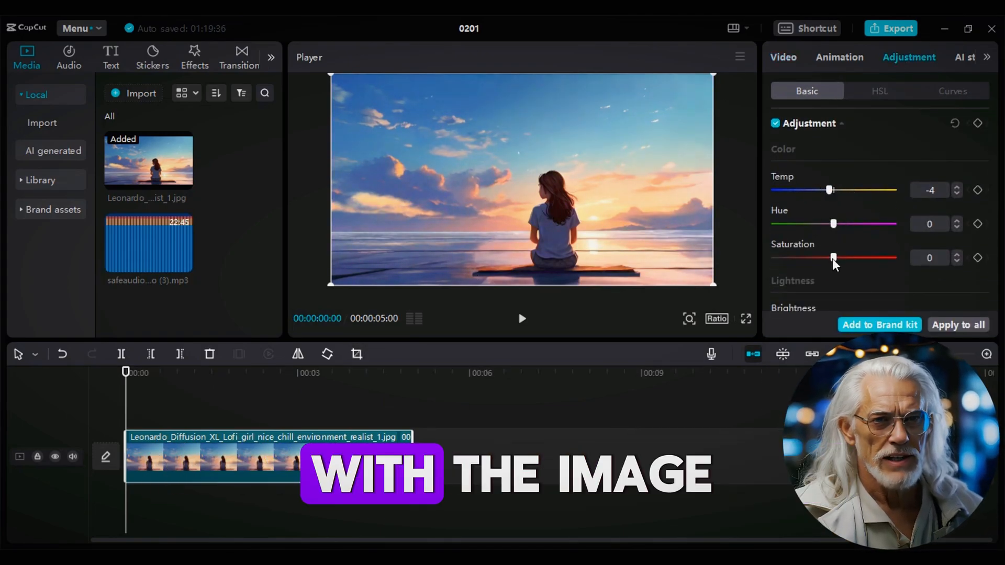
{"action": "left_click_drag", "start_coordinate": [872, 272], "coordinate": [853, 270]}
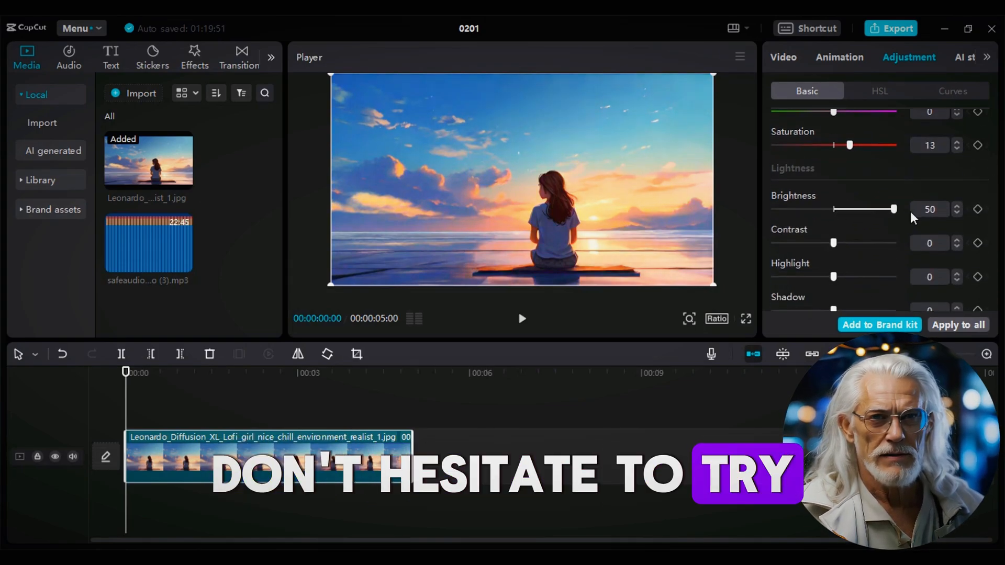
{"action": "left_click_drag", "start_coordinate": [893, 209], "coordinate": [832, 209]}
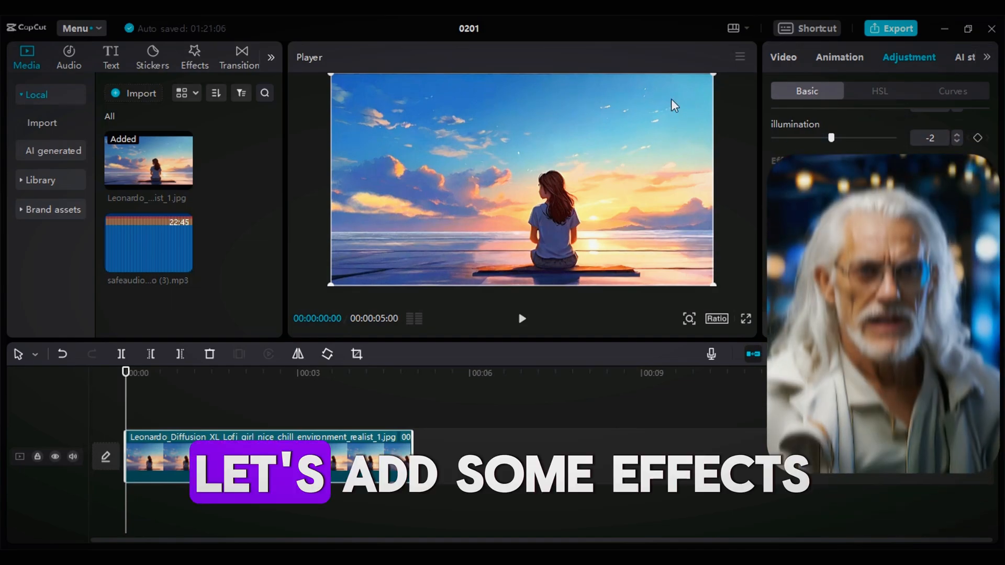
Apply the Nature effect Soft Rose to the sunset clip.
{"action": "left_click", "coordinate": [194, 58]}
{"action": "left_click", "coordinate": [48, 184]}
{"action": "left_click", "coordinate": [211, 199]}
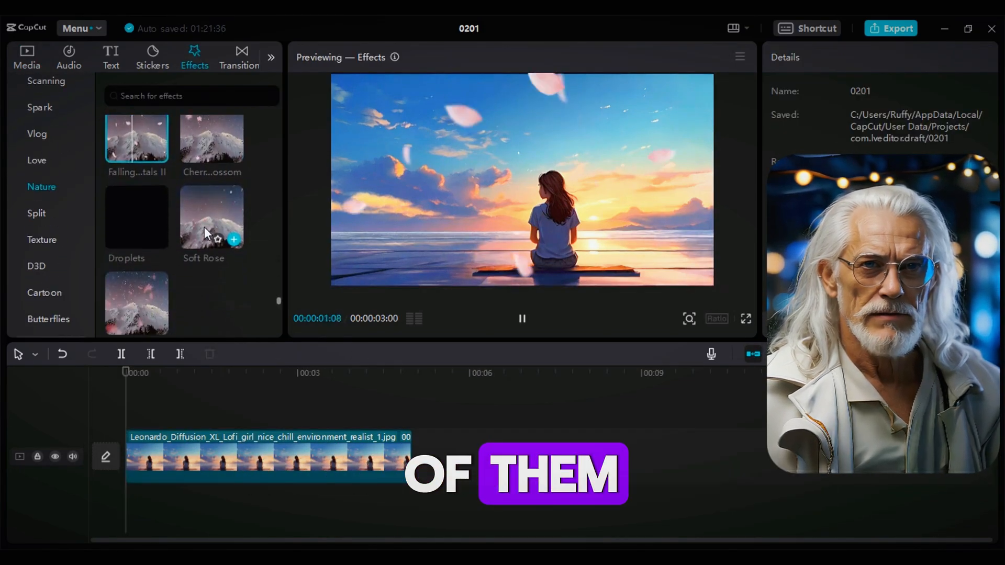
{"action": "left_click", "coordinate": [234, 235]}
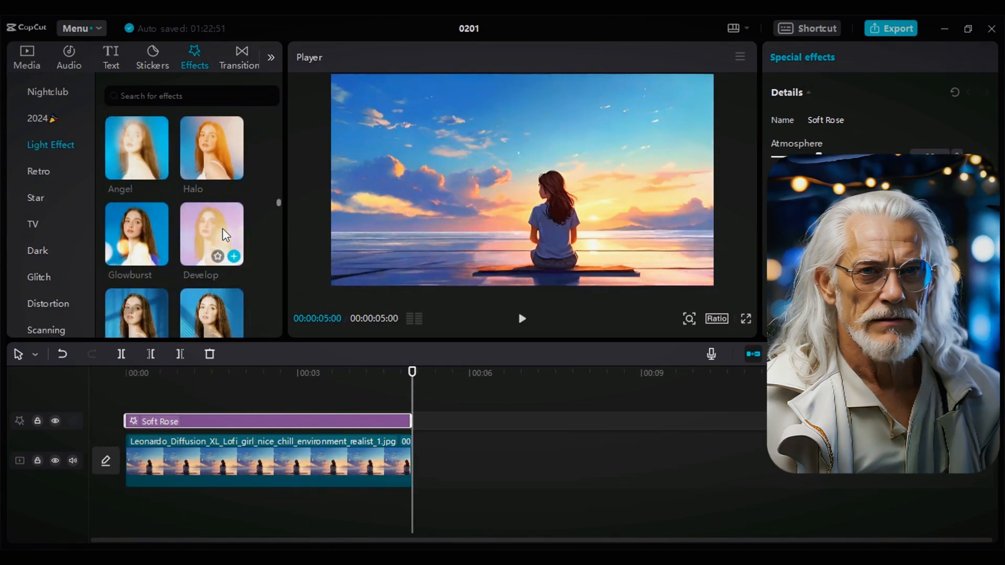
Lower the Tree shade effect's Atmosphere and stretch the coffee cup GIF to the clip's end.
{"action": "scroll", "coordinate": [162, 243], "scroll_direction": "down", "scroll_amount": 5}
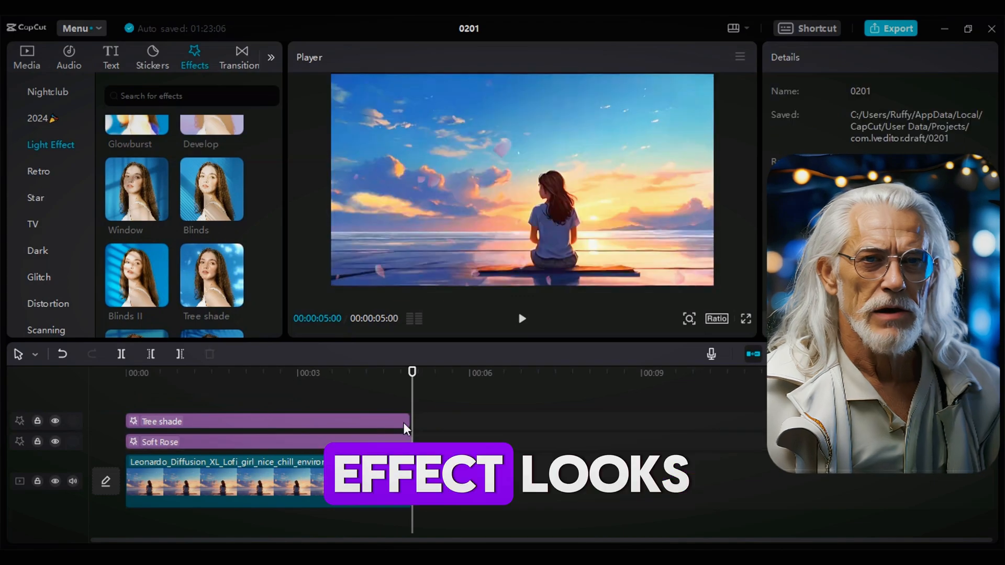
{"action": "left_click", "coordinate": [164, 421]}
{"action": "left_click", "coordinate": [164, 373]}
{"action": "left_click_drag", "start_coordinate": [894, 155], "coordinate": [812, 155]}
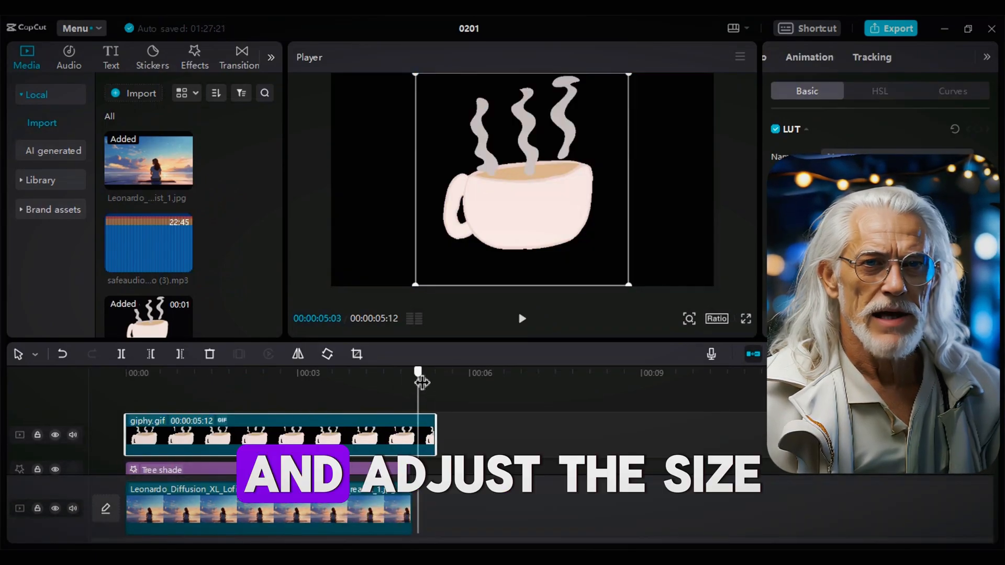
{"action": "left_click_drag", "start_coordinate": [420, 371], "coordinate": [411, 371]}
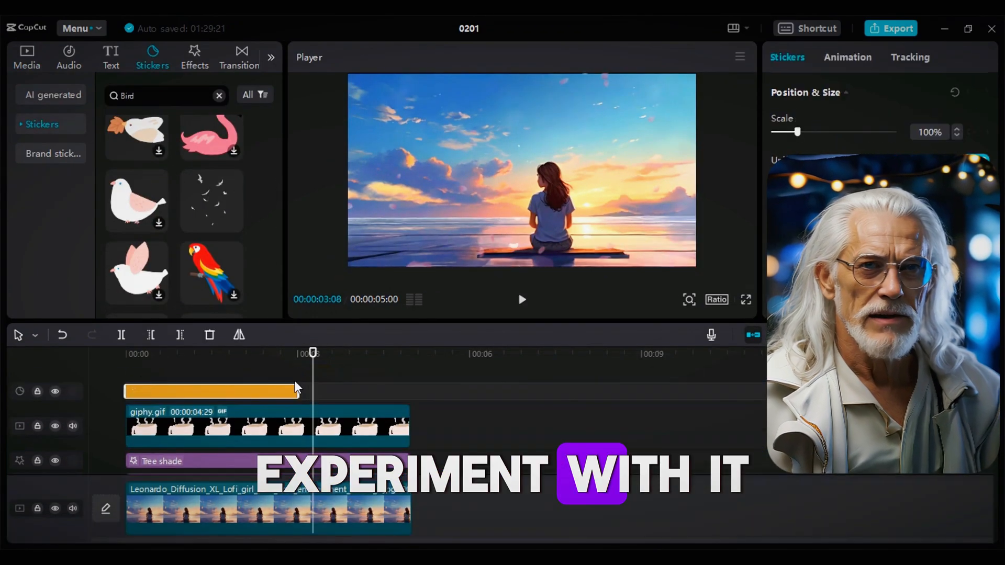
Add the flying birds sticker to the clip, then go to the effects library for Rain.
{"action": "left_click", "coordinate": [251, 354]}
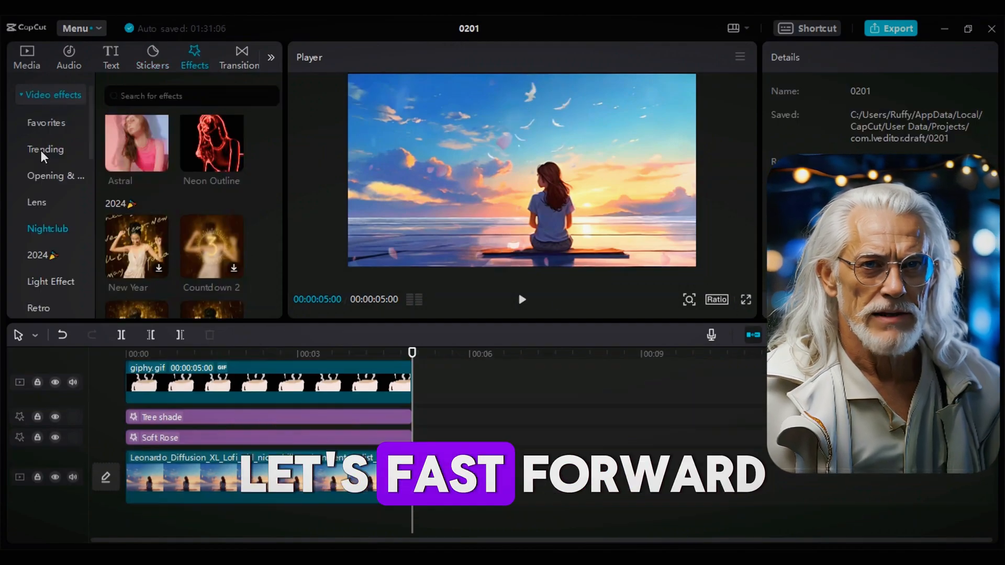
{"action": "left_click", "coordinate": [45, 151]}
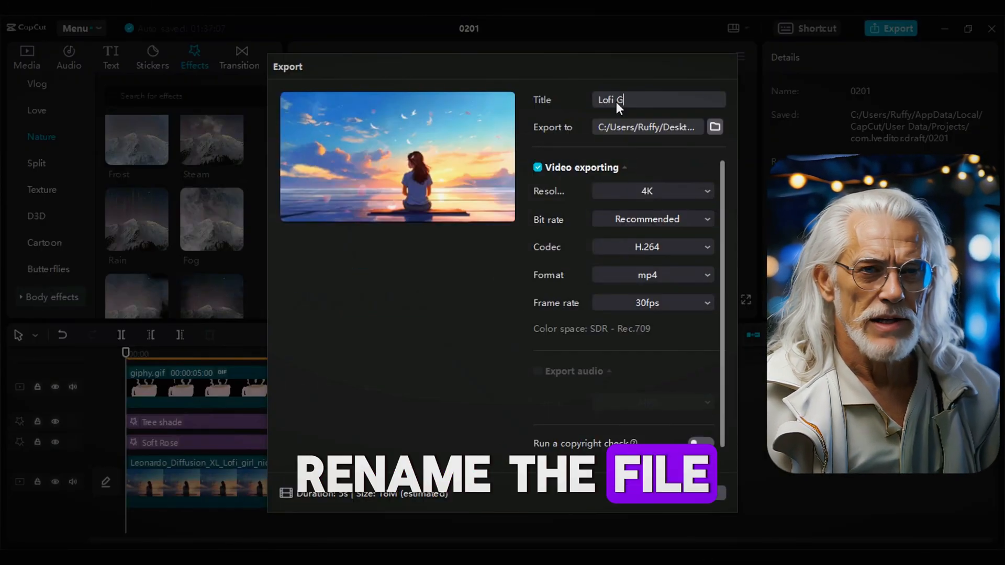
Export the video titled 'Lofi Girl' at 1080P resolution.
{"action": "type", "text": "irl"}
{"action": "left_click", "coordinate": [663, 261]}
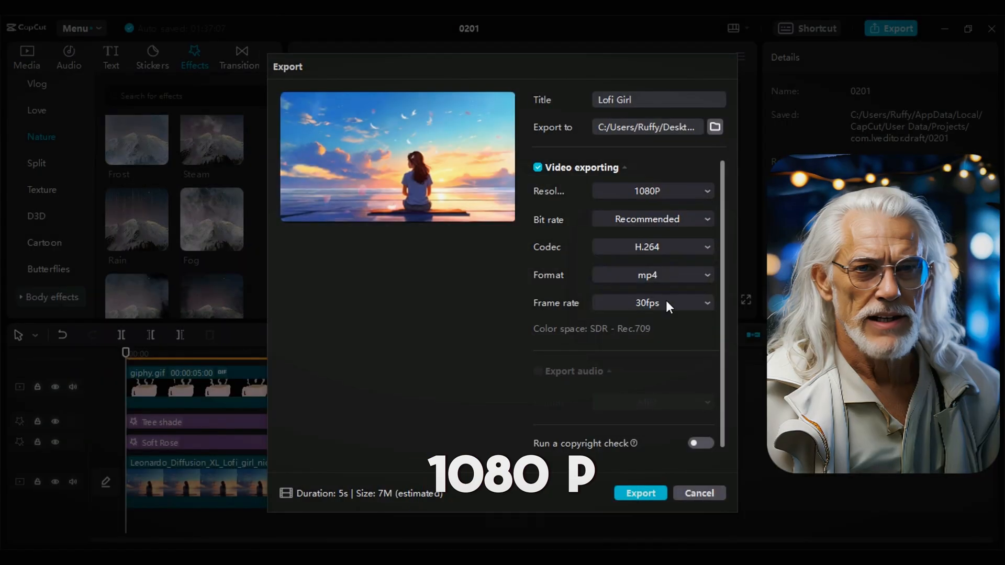
{"action": "left_click", "coordinate": [628, 494]}
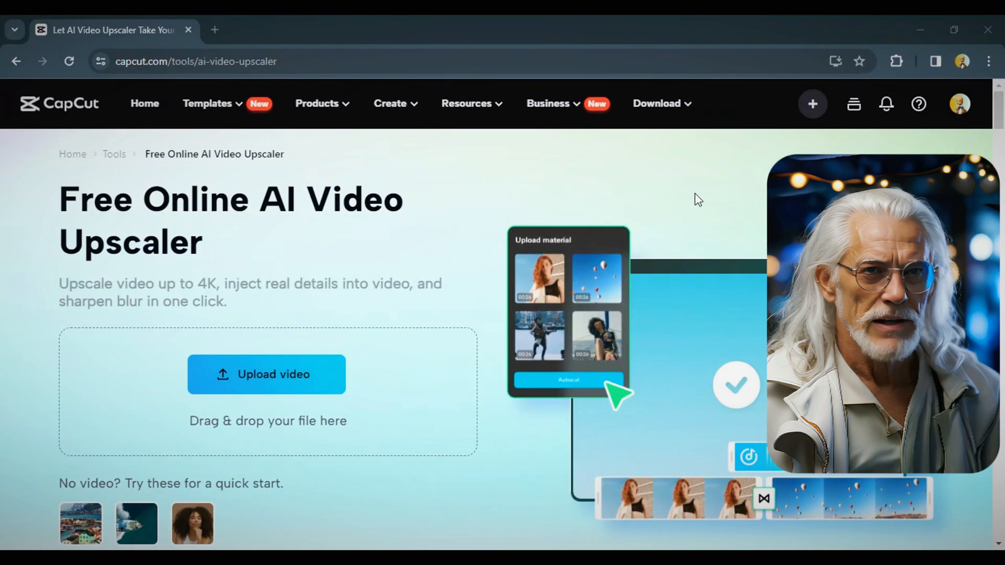
Upload the exported video to the AI Video Upscaler, upscale it 2x to 3872 x 2160, and download the MP4.
{"action": "left_click_drag", "start_coordinate": [989, 61], "coordinate": [523, 487]}
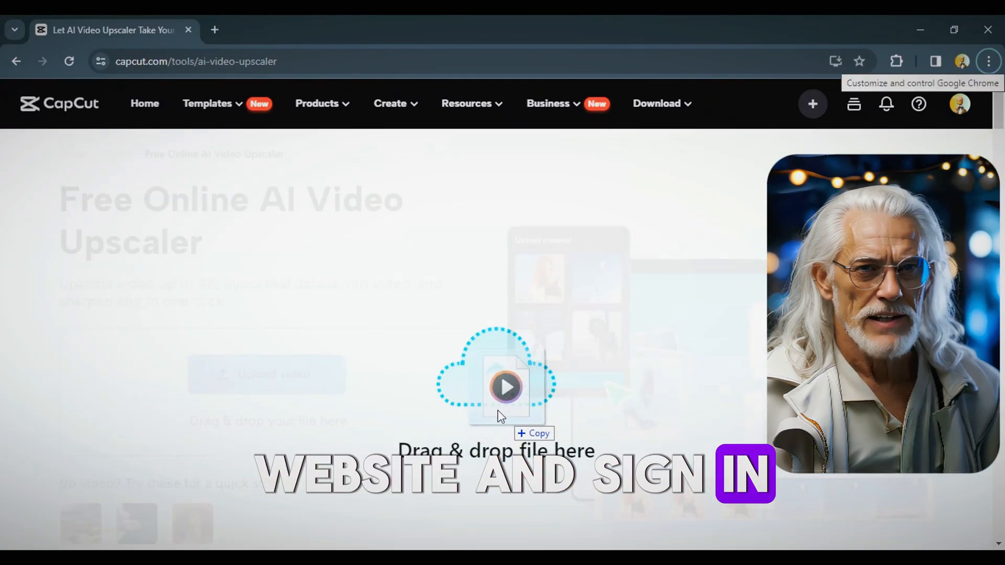
{"action": "left_click_drag", "start_coordinate": [497, 411], "coordinate": [494, 391]}
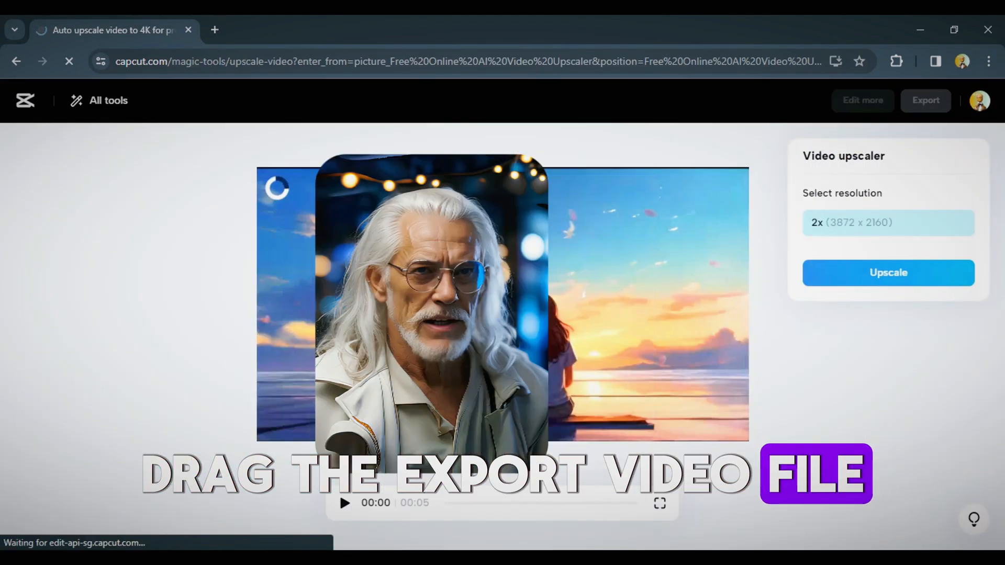
{"action": "left_click", "coordinate": [912, 272]}
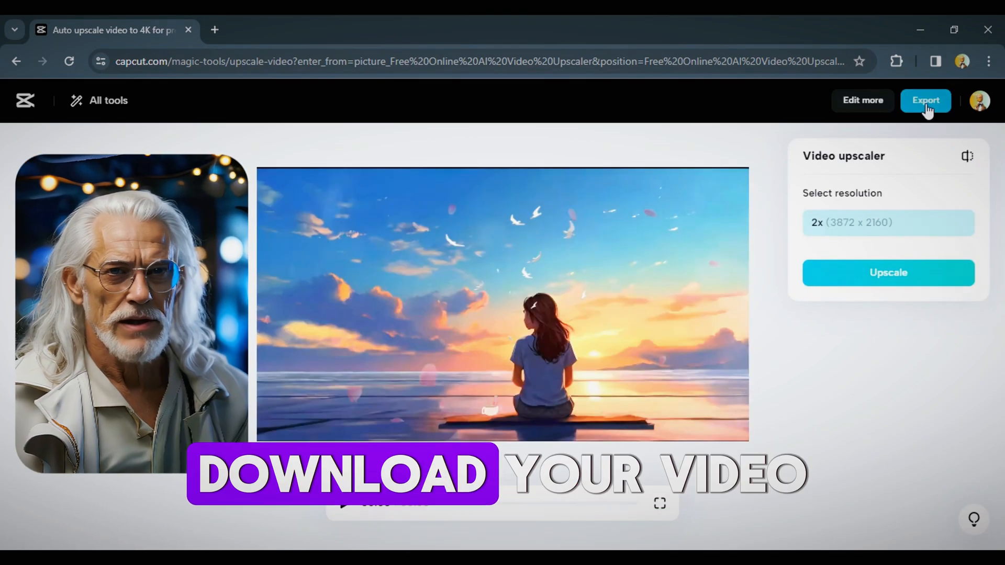
{"action": "left_click", "coordinate": [925, 101]}
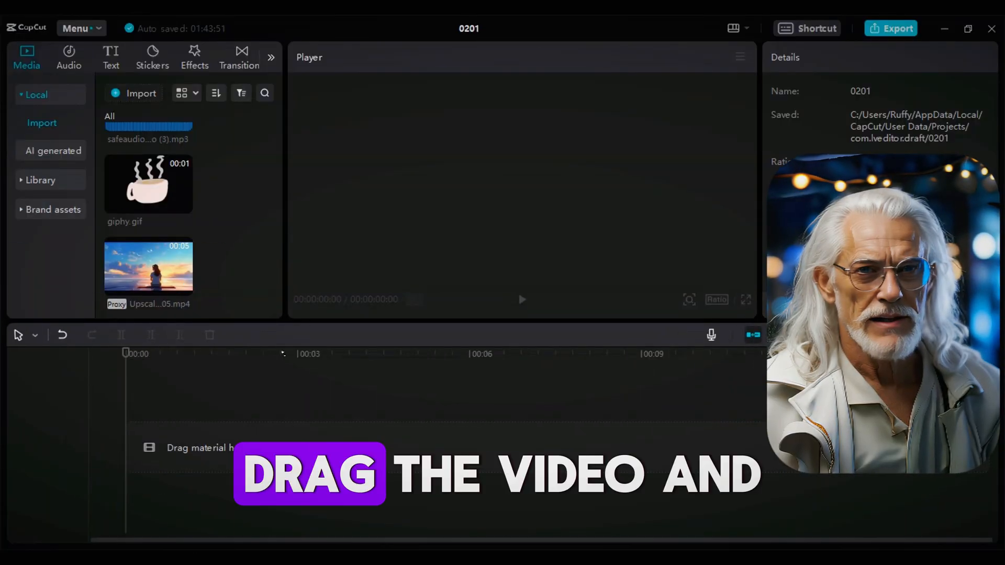
Place the upscaled clip at the timeline start over the lofi song and paste copies, including at 02:55, to loop it.
{"action": "left_click_drag", "start_coordinate": [283, 354], "coordinate": [119, 402]}
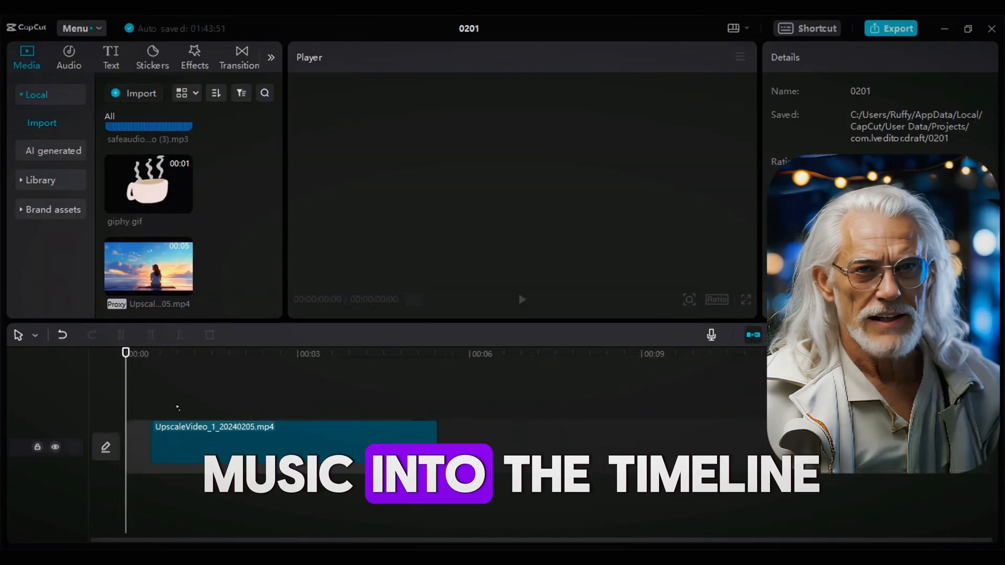
{"action": "left_click_drag", "start_coordinate": [242, 387], "coordinate": [331, 430]}
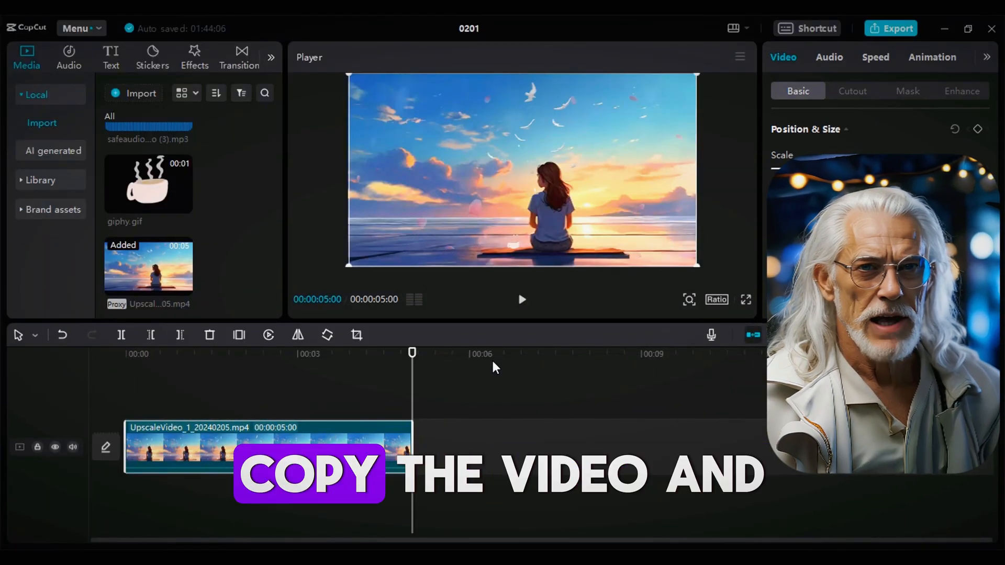
{"action": "key", "text": "ctrl+v"}
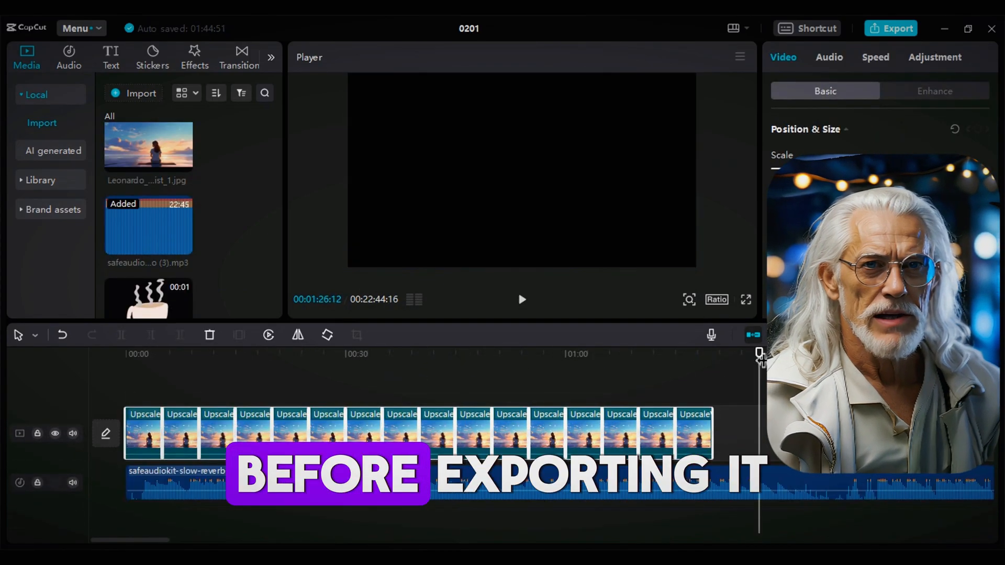
{"action": "left_click", "coordinate": [573, 354]}
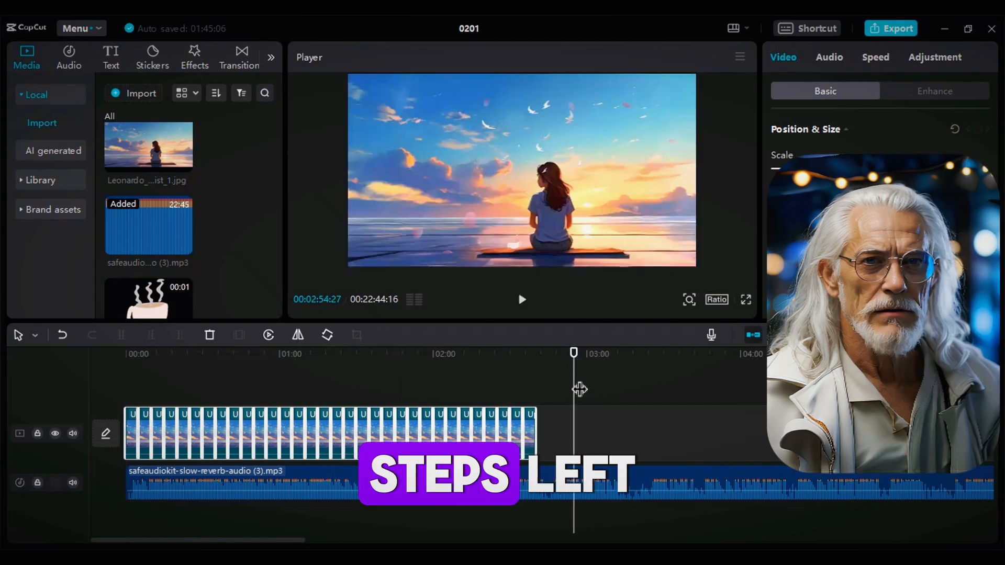
{"action": "key", "text": "ctrl+v"}
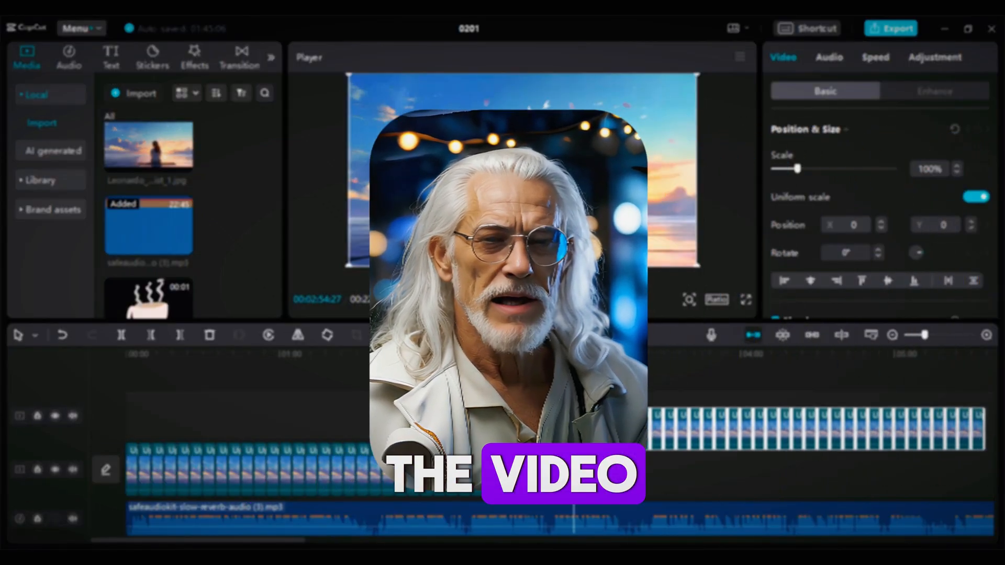